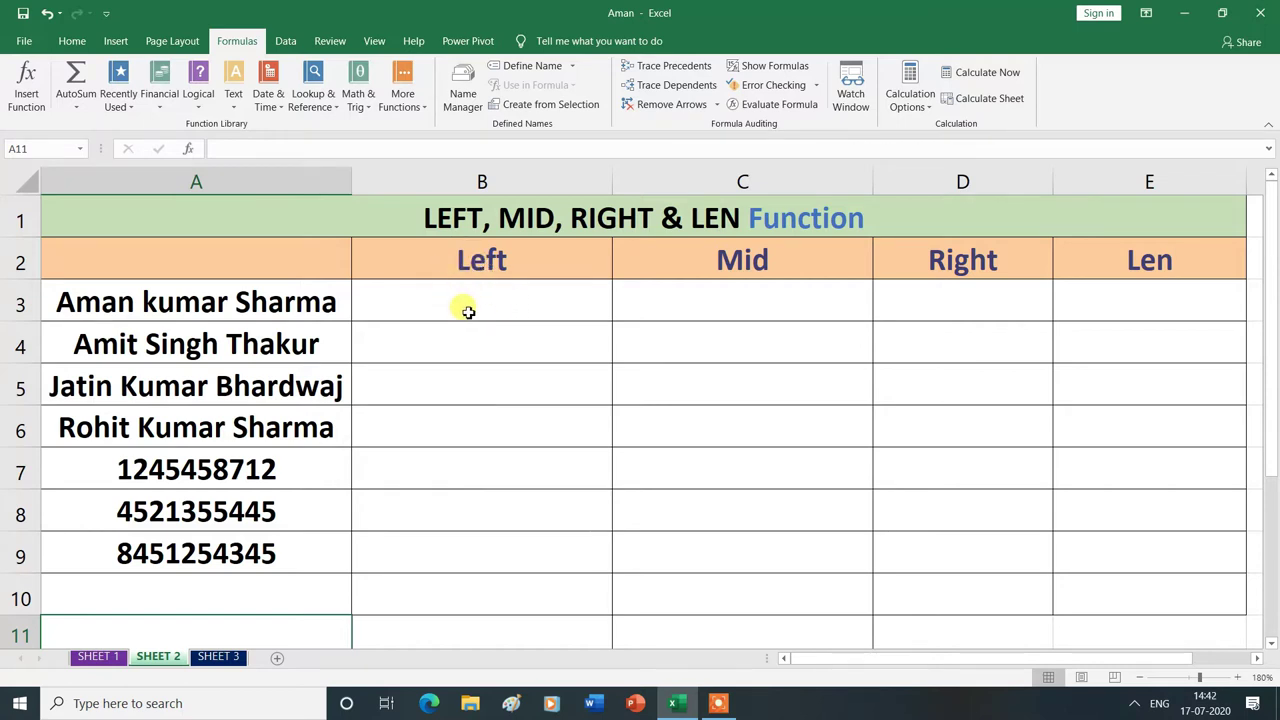
# Enter =LEFT(A3,4) in B3 so it returns Aman
pyautogui.click(468, 309)
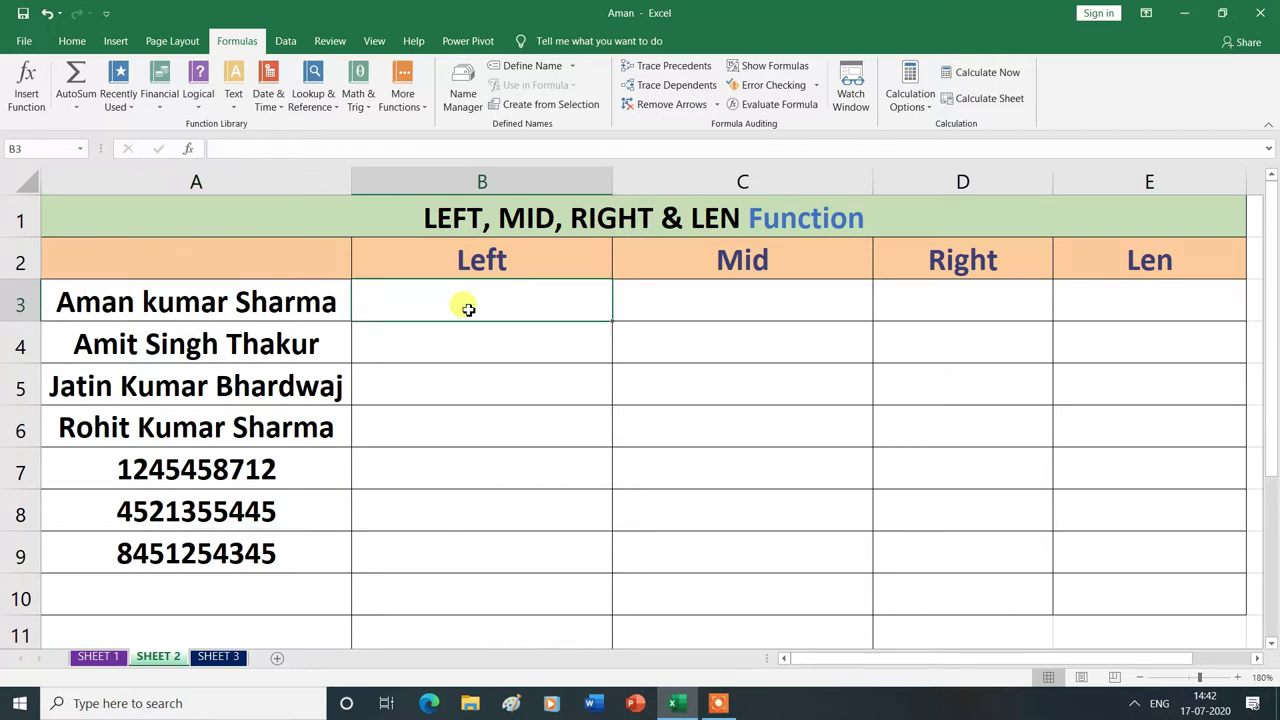
pyautogui.write('=')
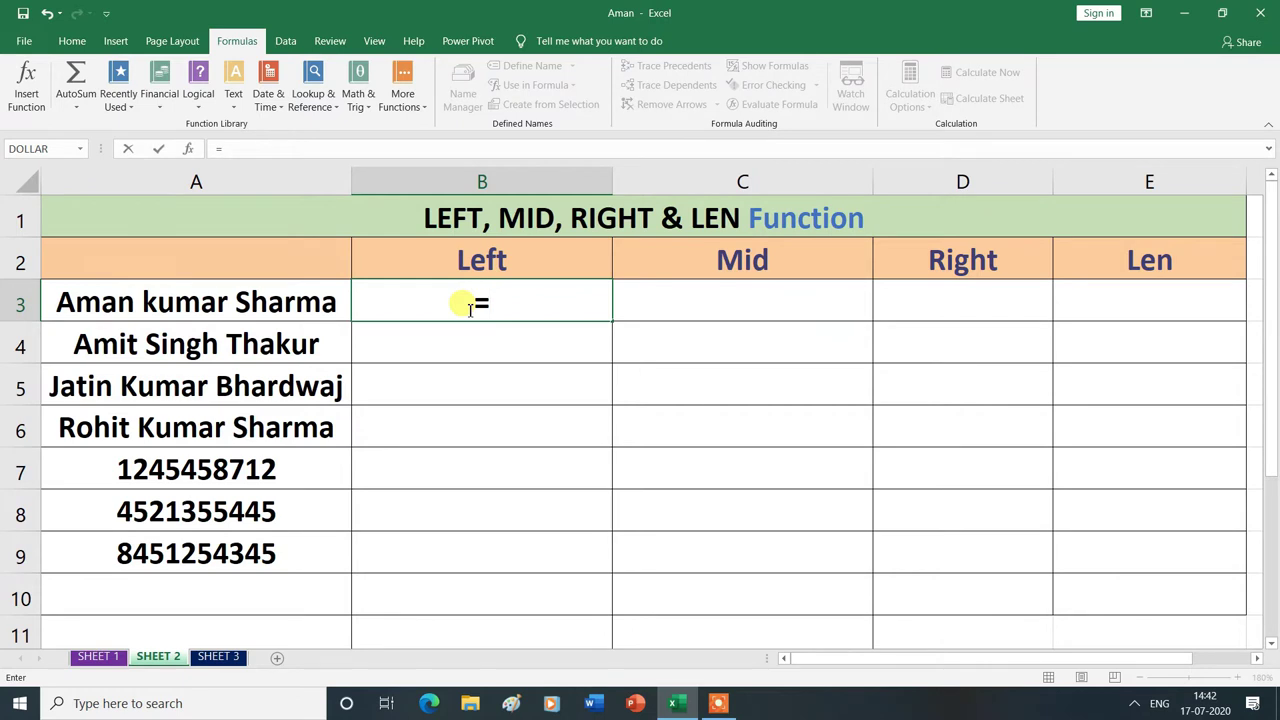
pyautogui.write('le')
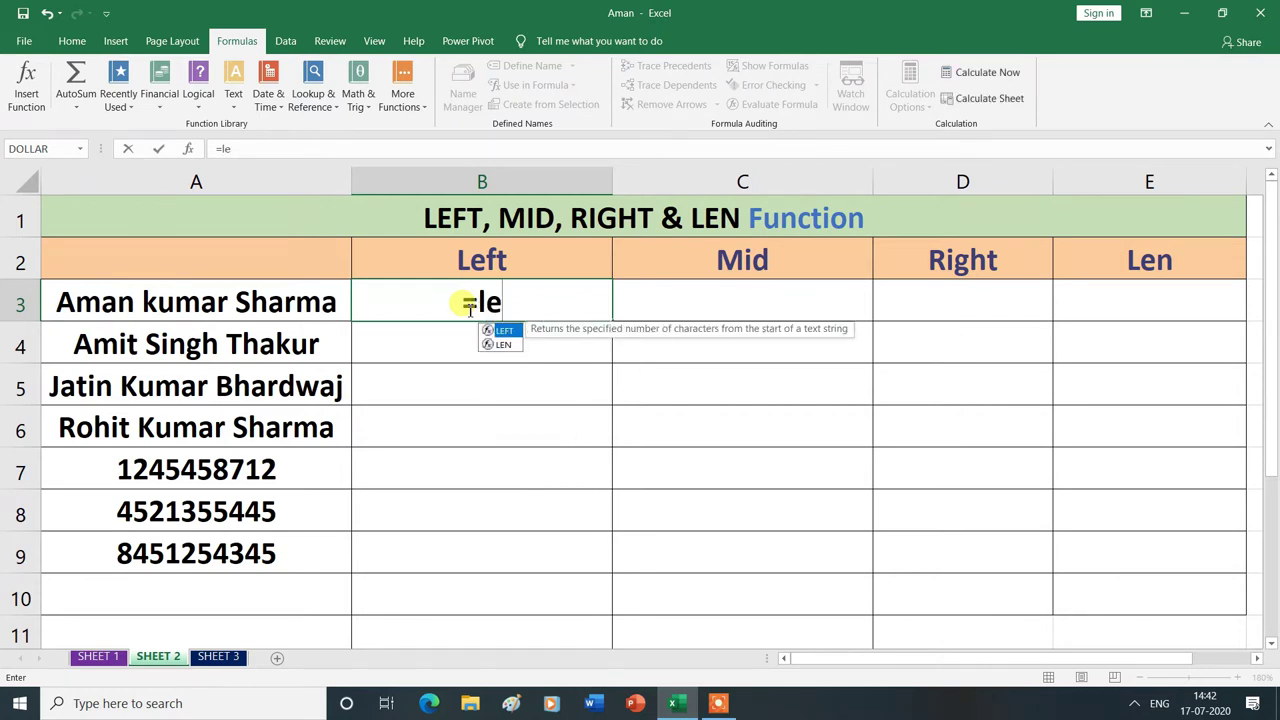
pyautogui.doubleClick(512, 332)
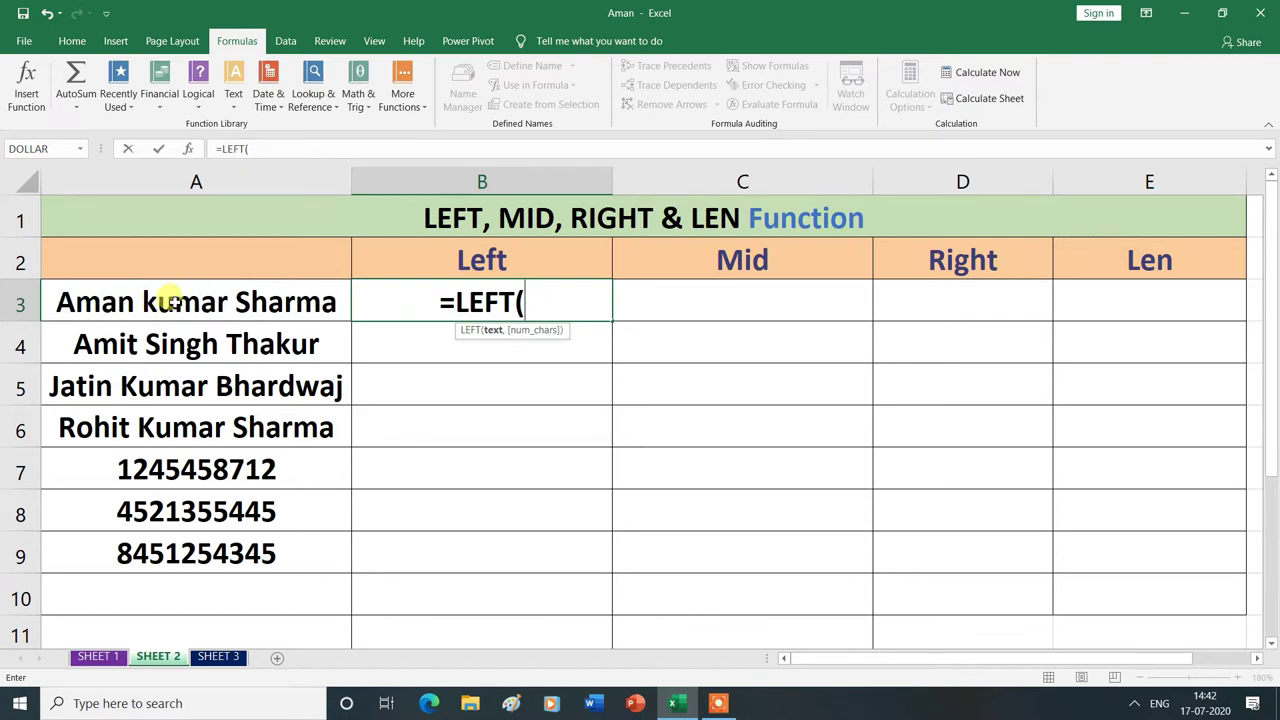
pyautogui.click(172, 303)
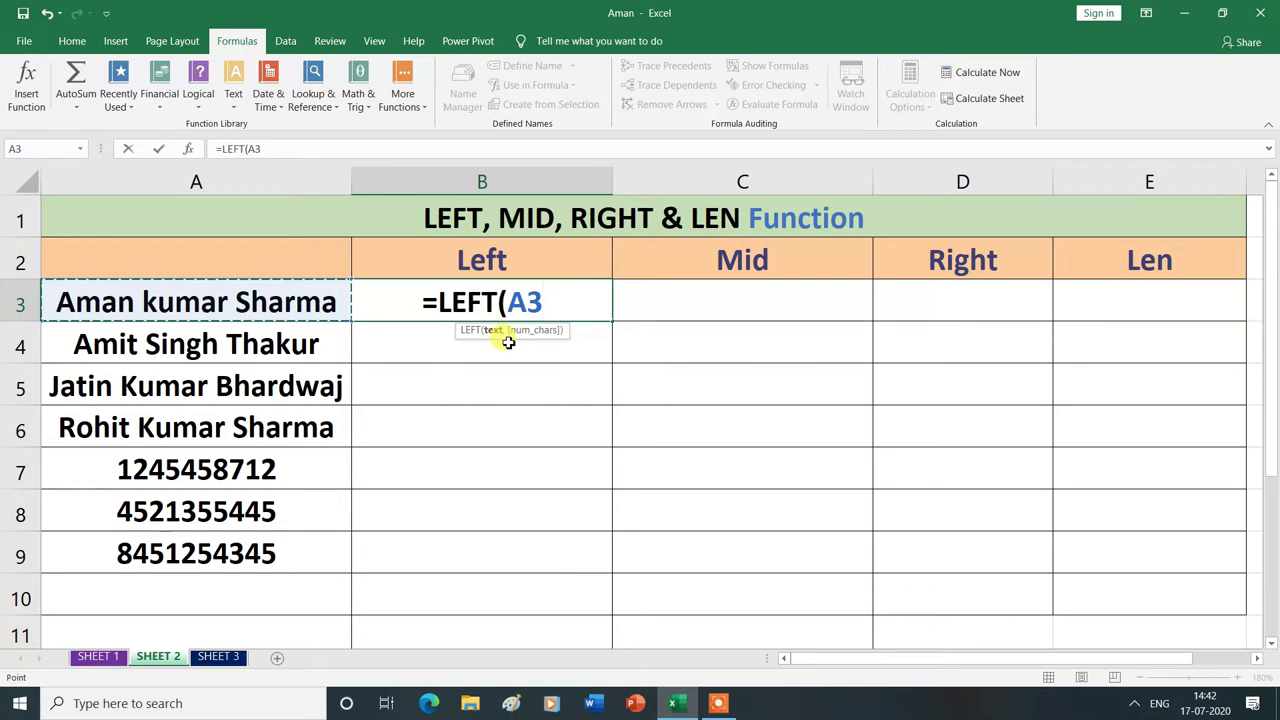
pyautogui.write(',')
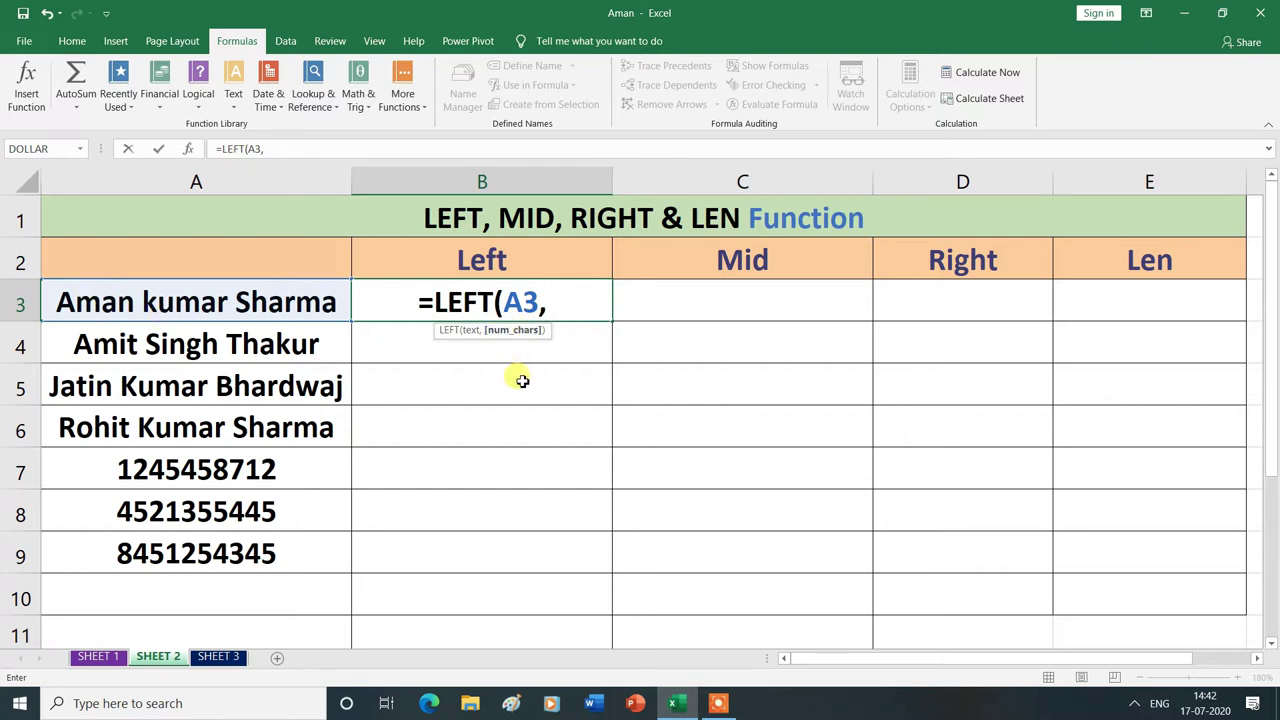
pyautogui.write('4')
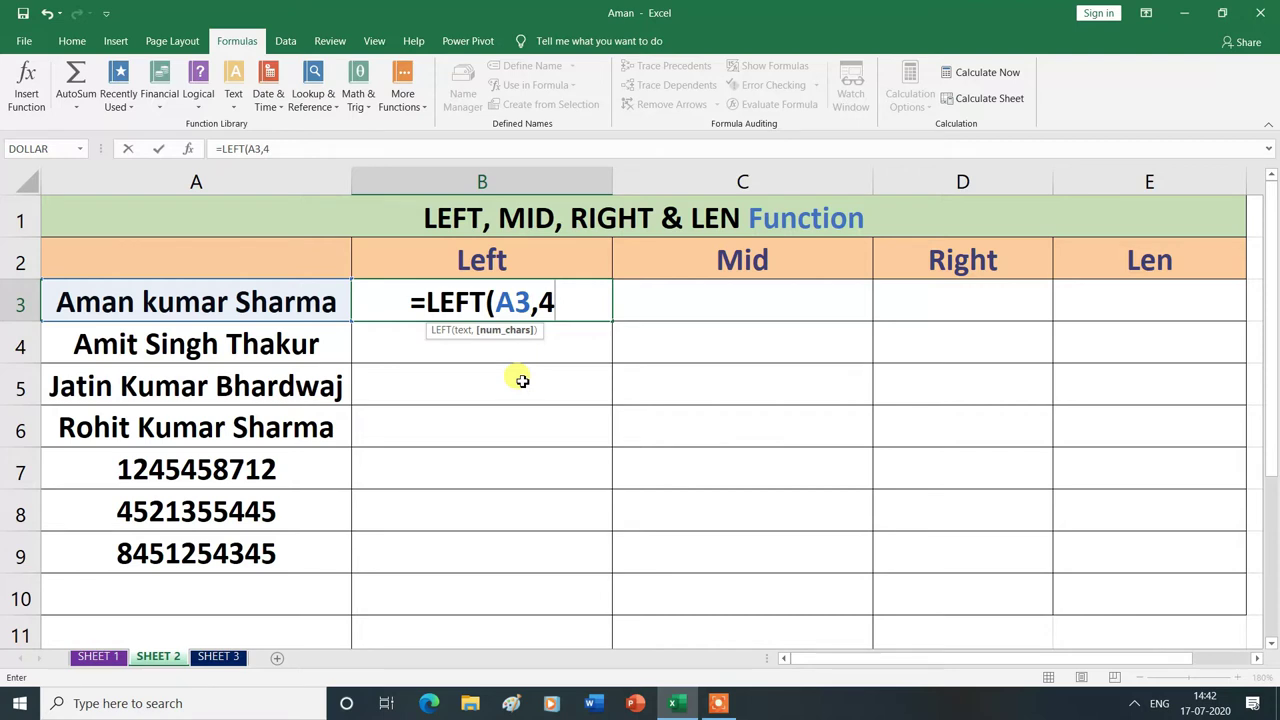
pyautogui.write(')')
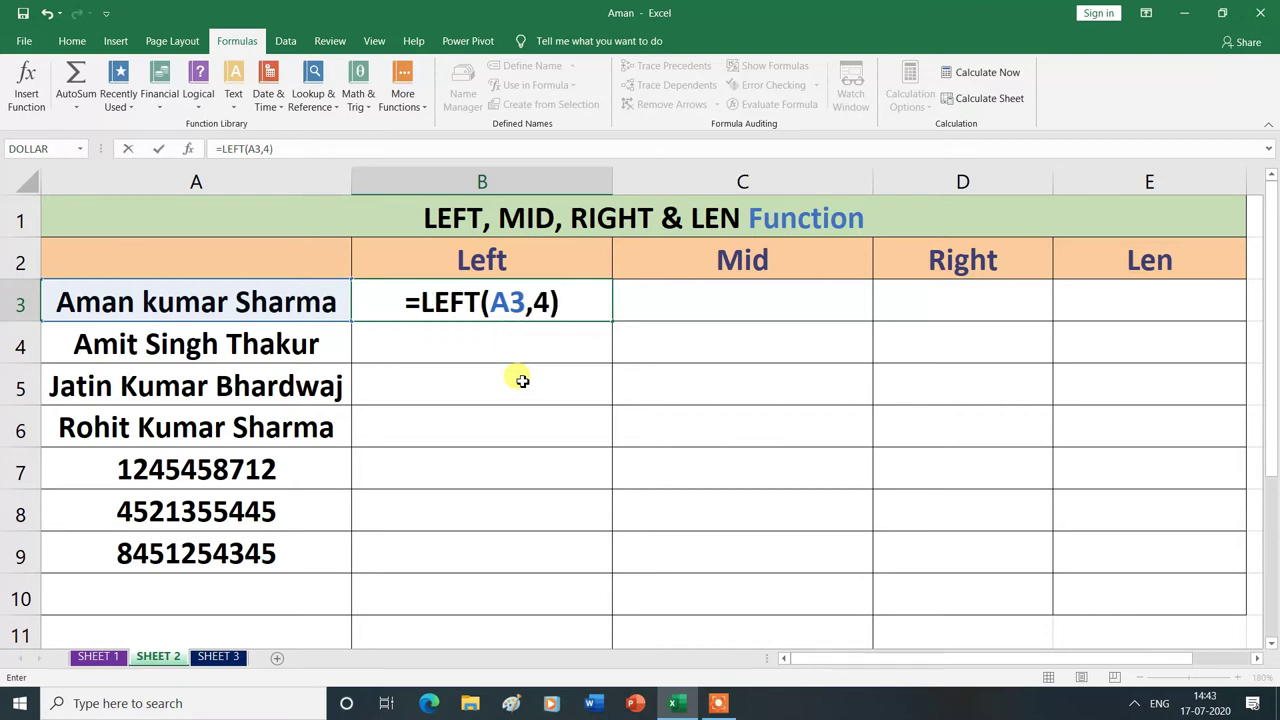
pyautogui.press('Return')
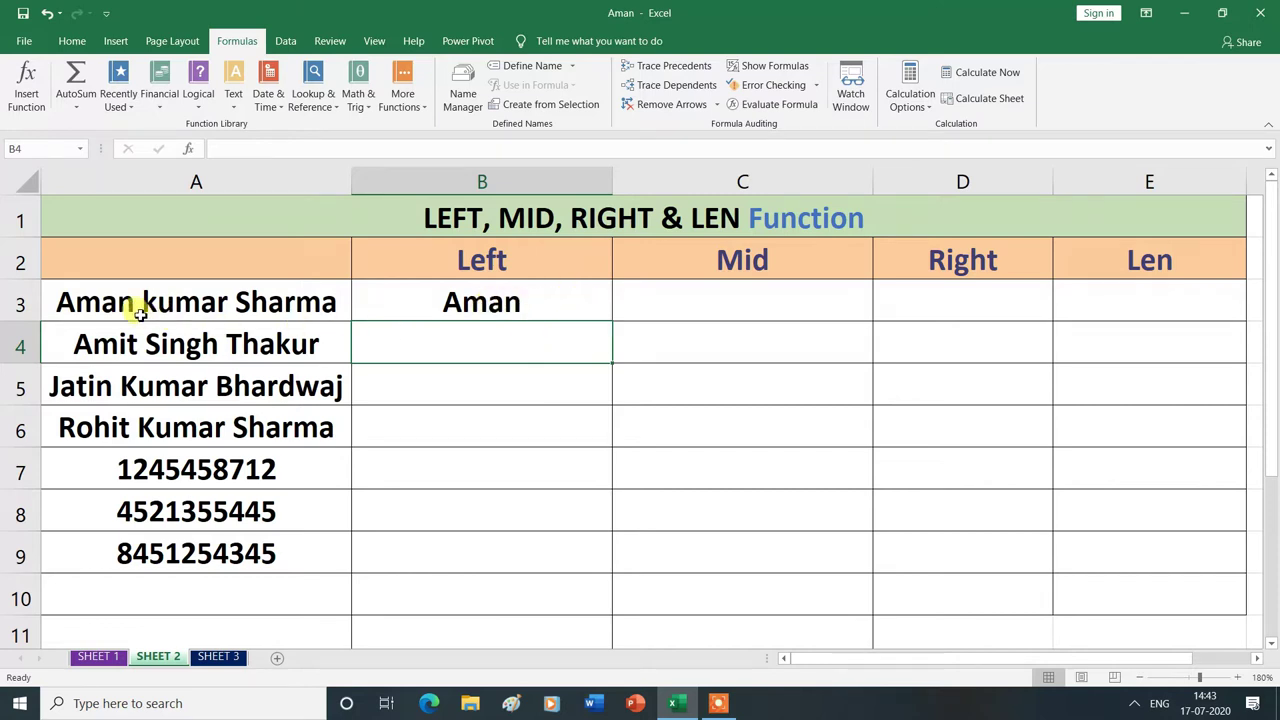
pyautogui.click(576, 308)
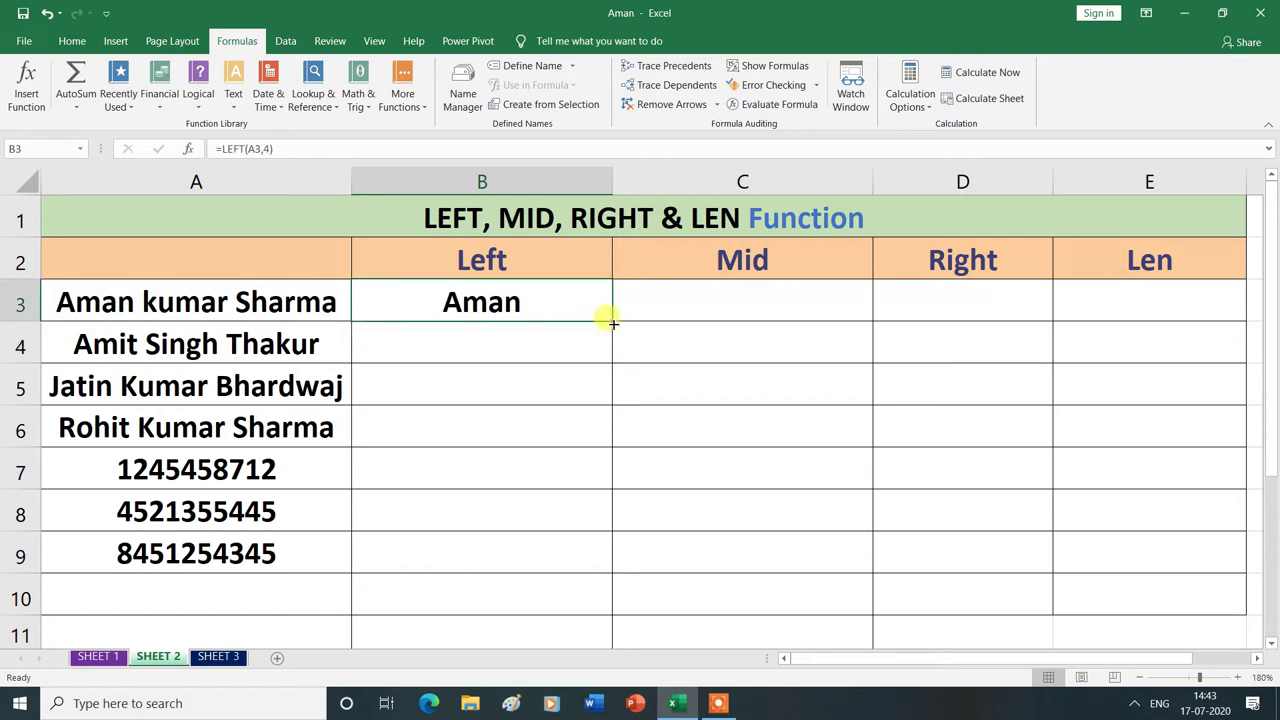
# Fill the LEFT formula from B3 down to B9, giving Amit, Jati, Rohi, 1245, 4521 and 8451
pyautogui.moveTo(612, 322); pyautogui.dragTo(609, 557)
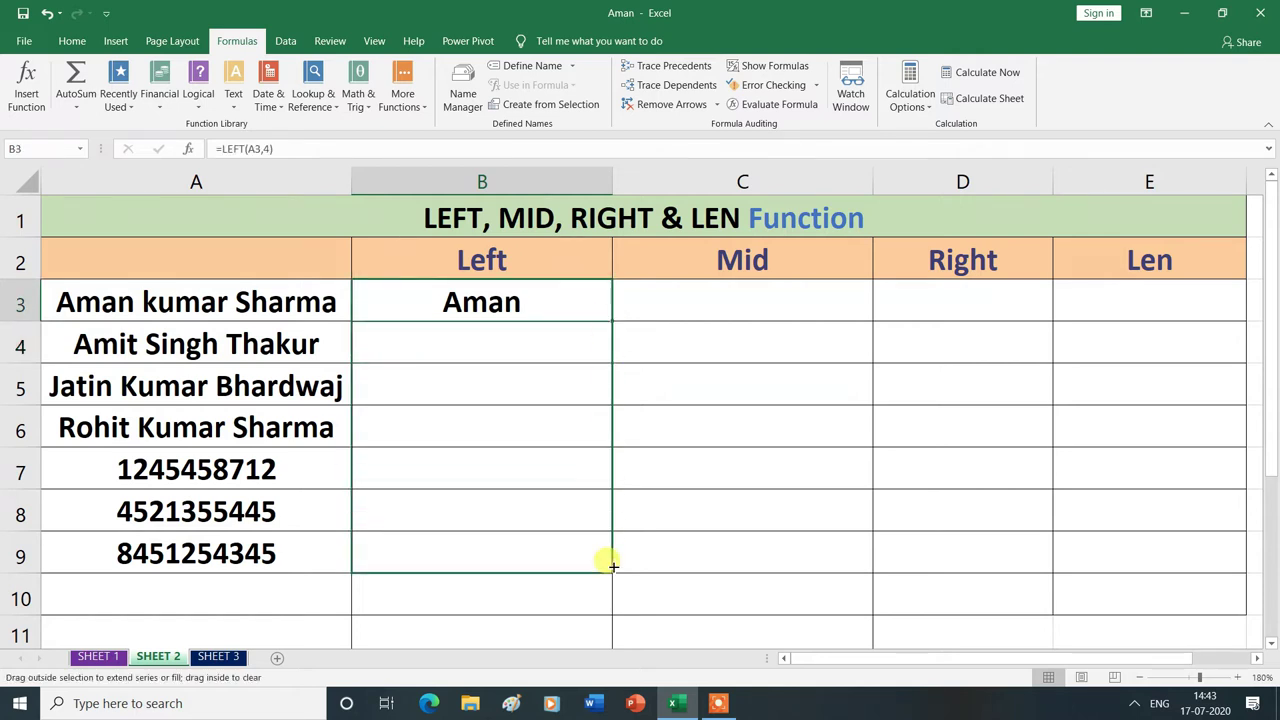
pyautogui.click(700, 594)
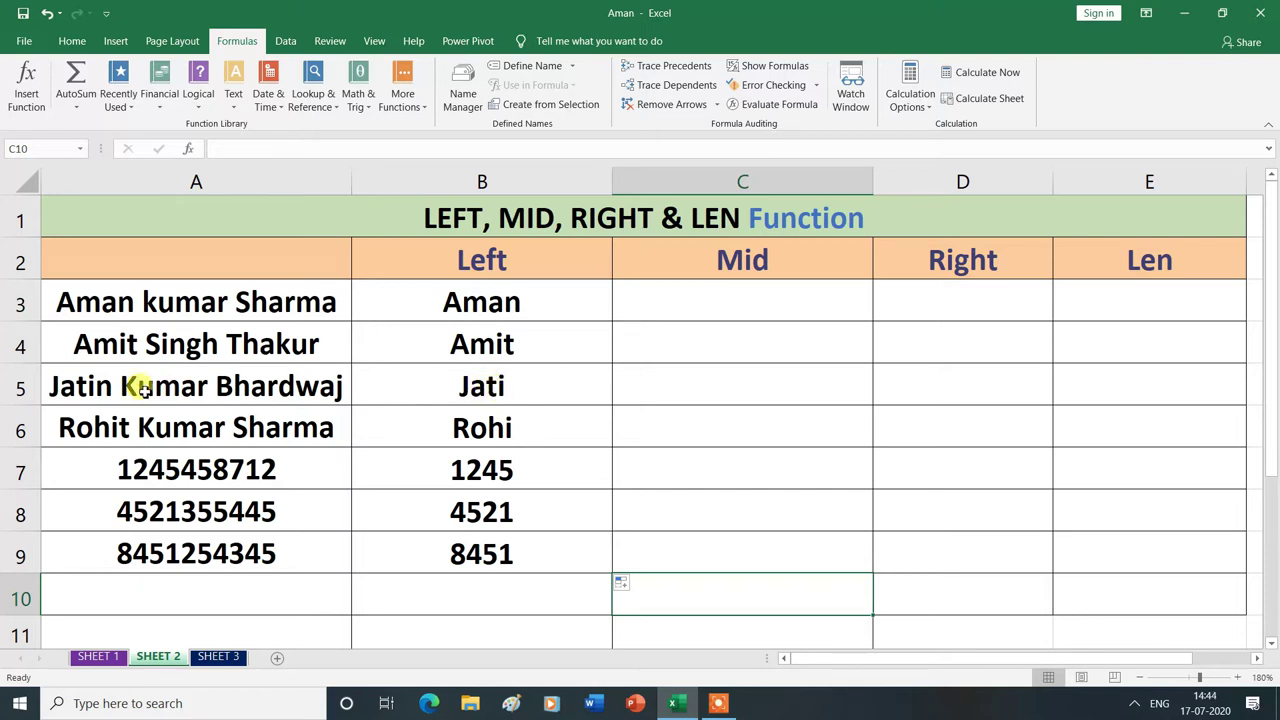
pyautogui.doubleClick(497, 390)
# Change B5's formula to =LEFT(A5,5) so it shows the full name Jatin
pyautogui.click(541, 390)
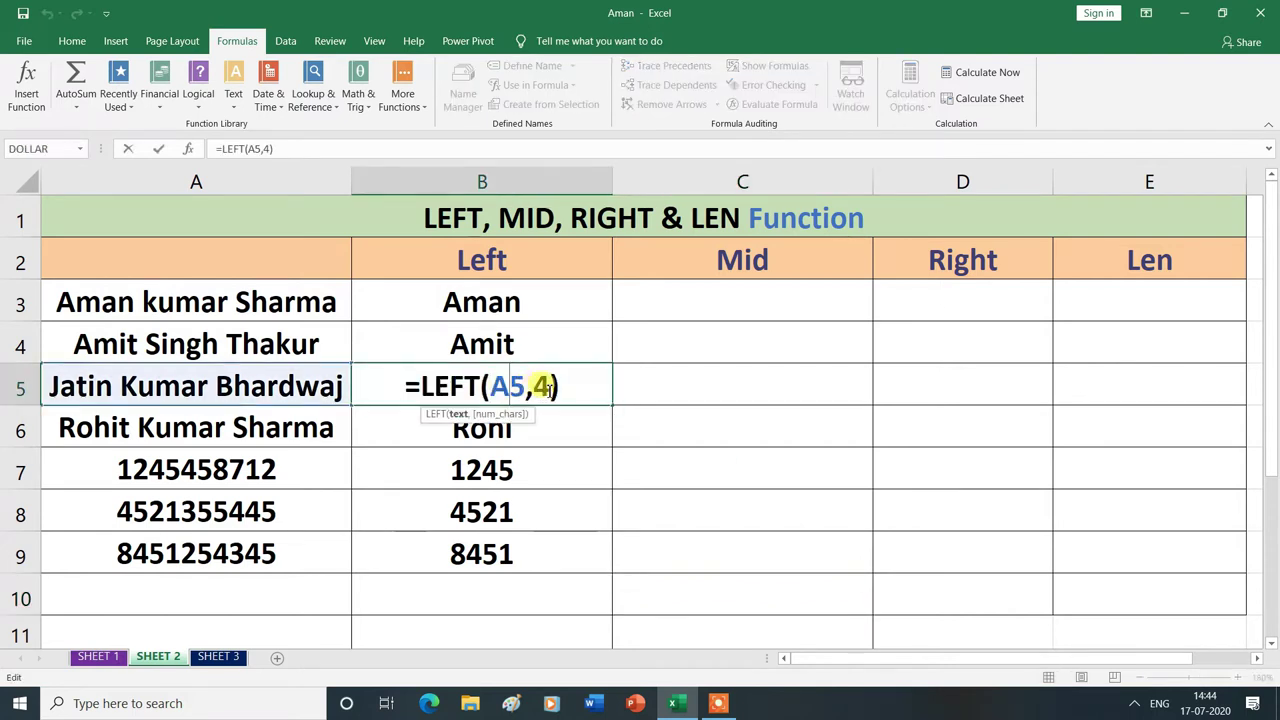
pyautogui.click(547, 388)
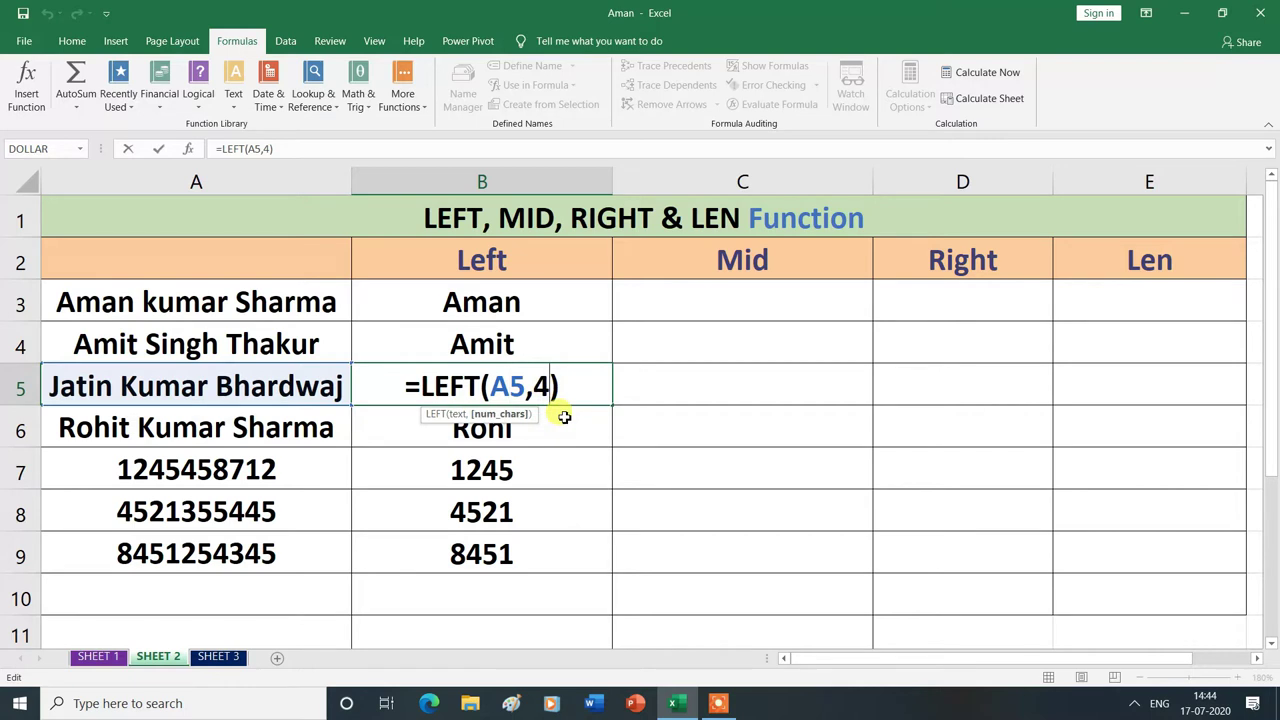
pyautogui.press('BackSpace')
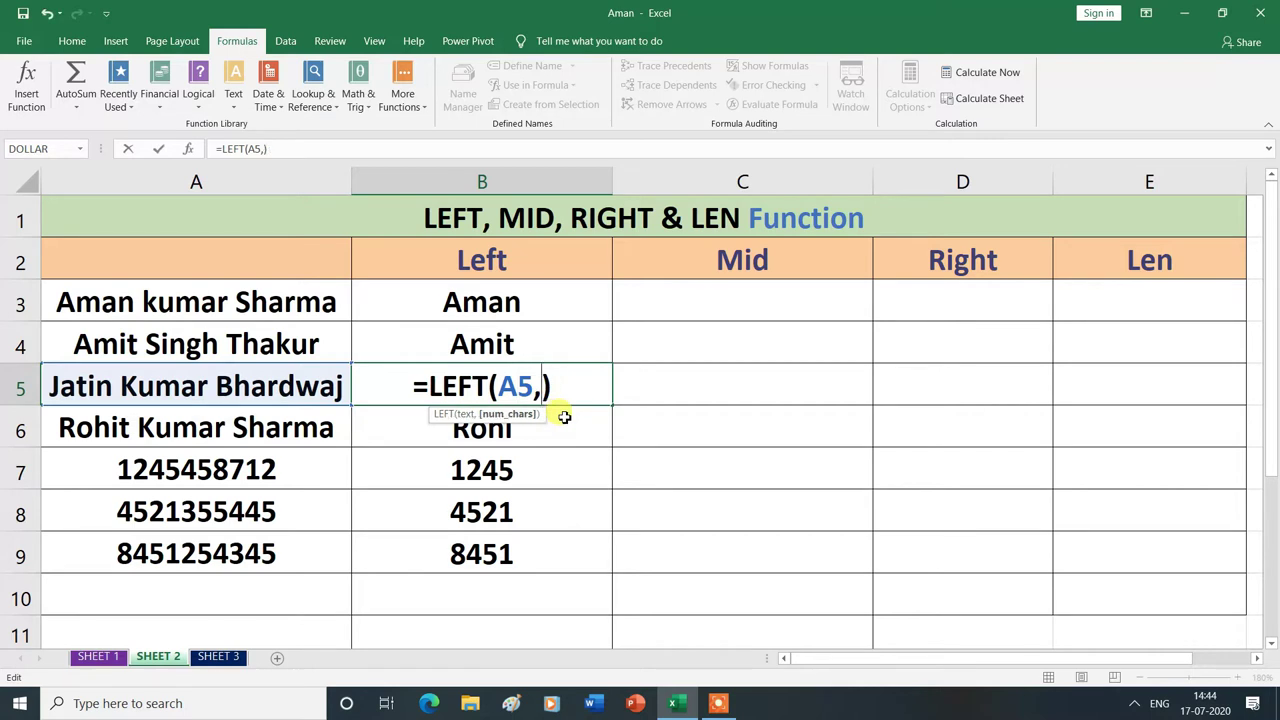
pyautogui.write('5')
pyautogui.press('Return')
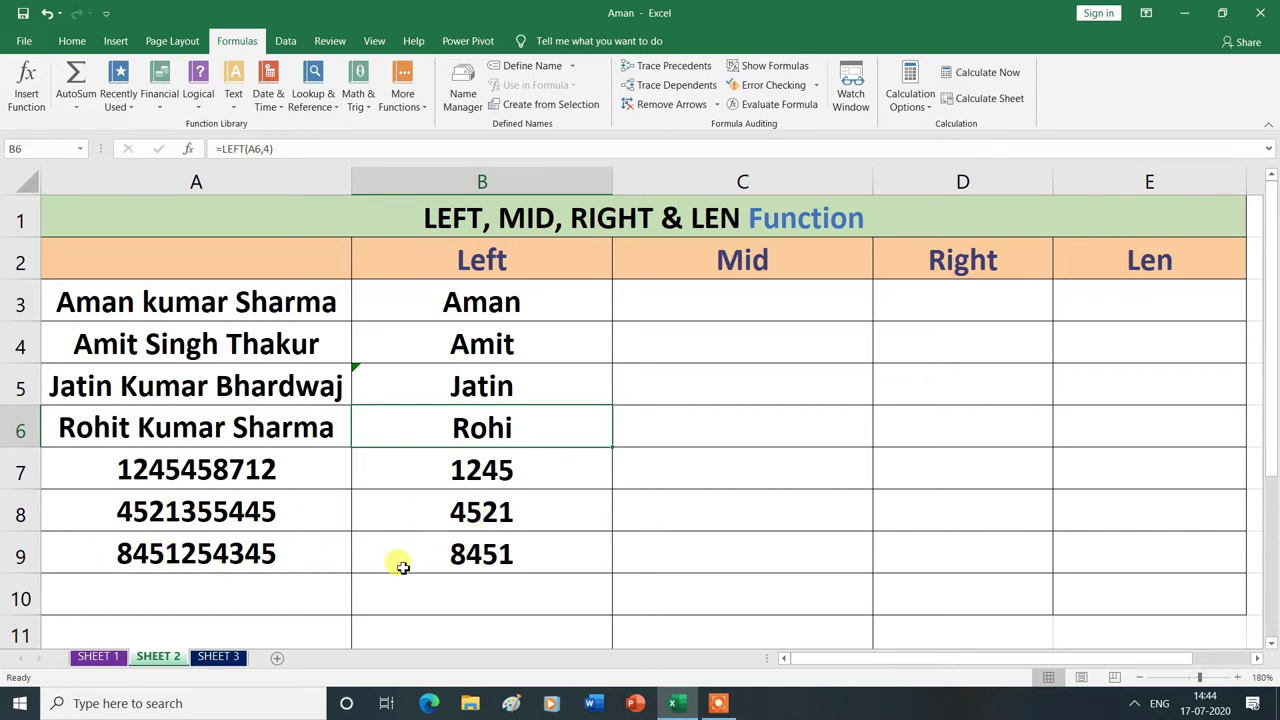
pyautogui.click(740, 290)
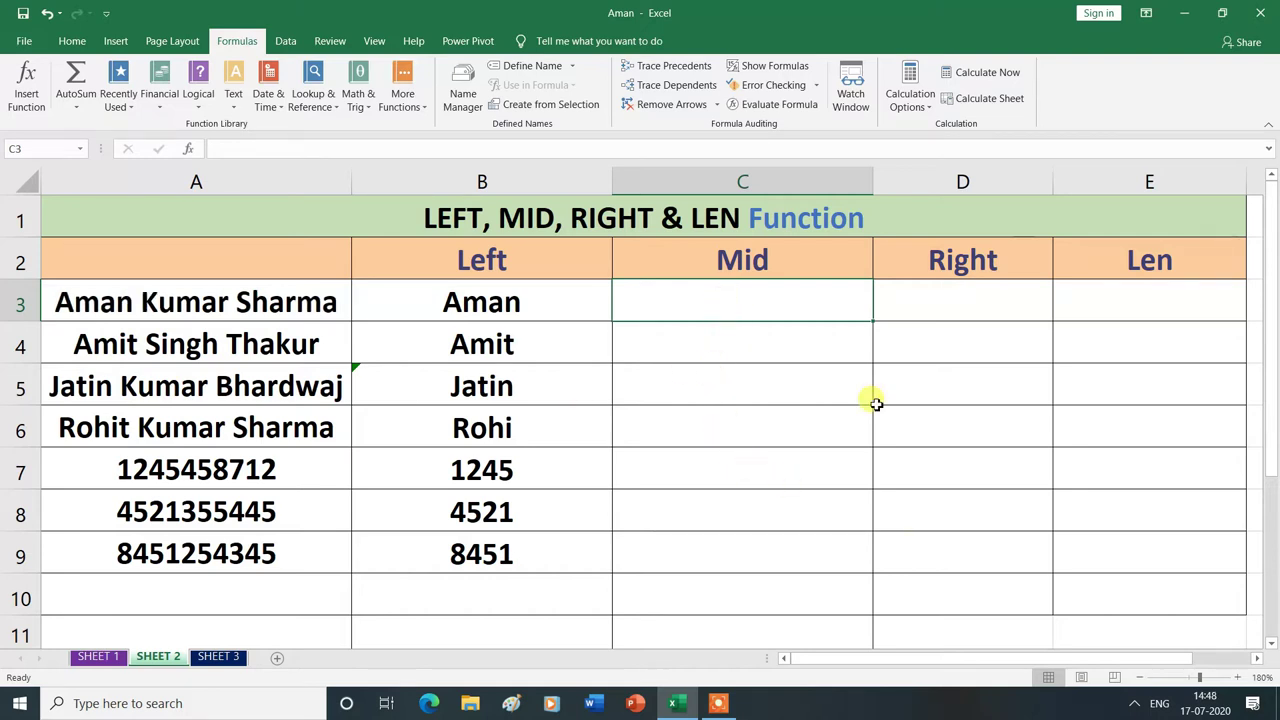
# Start the formula =MID(A3, in C3 with A3 as the text argument
pyautogui.write('=')
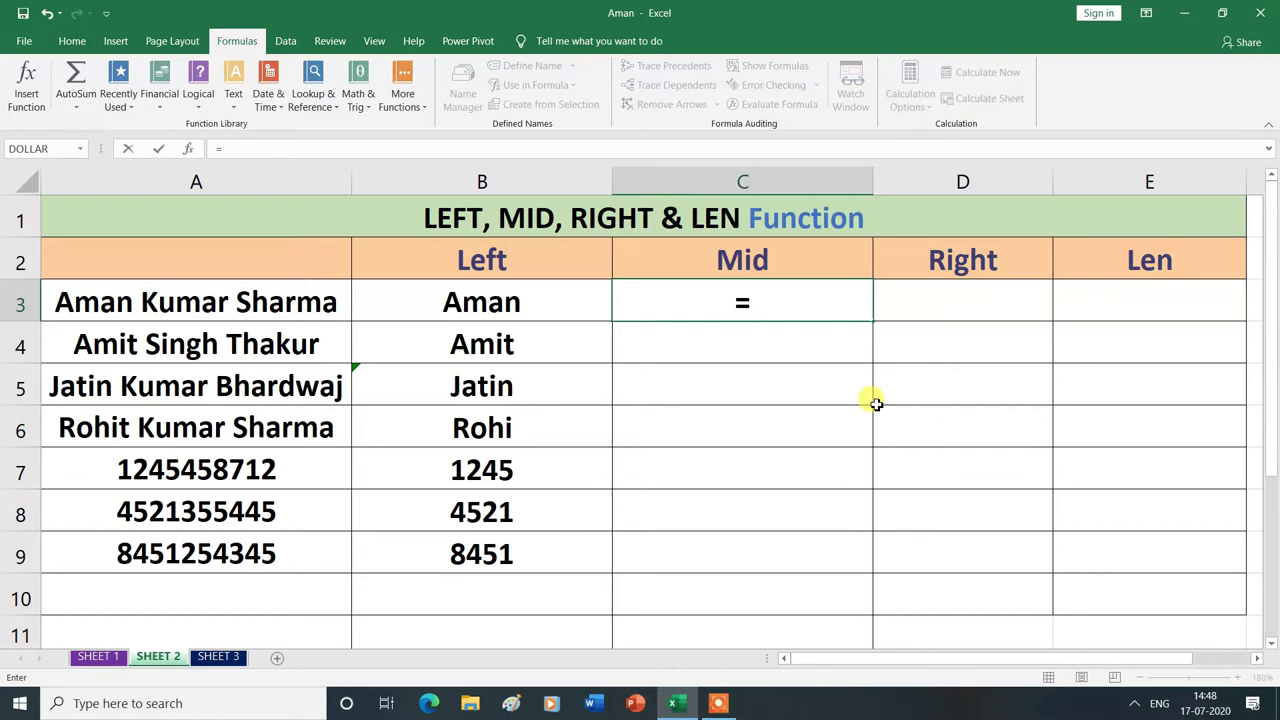
pyautogui.write('mid')
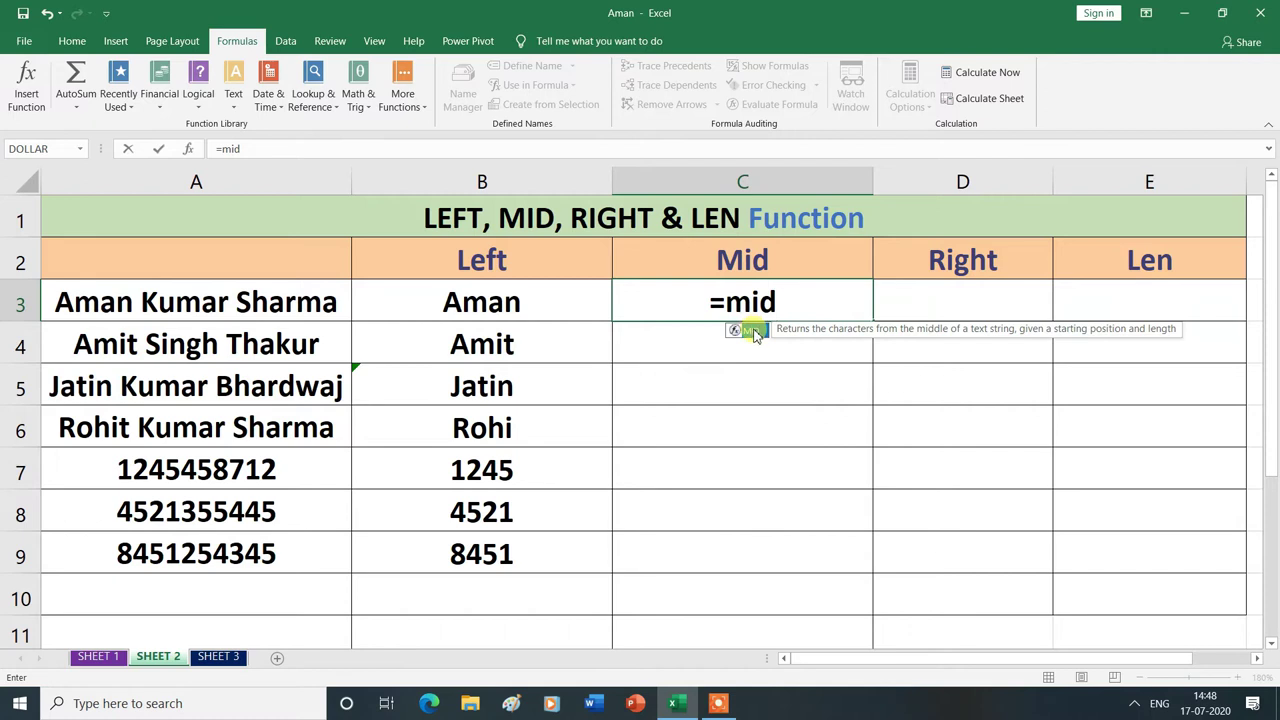
pyautogui.doubleClick(755, 336)
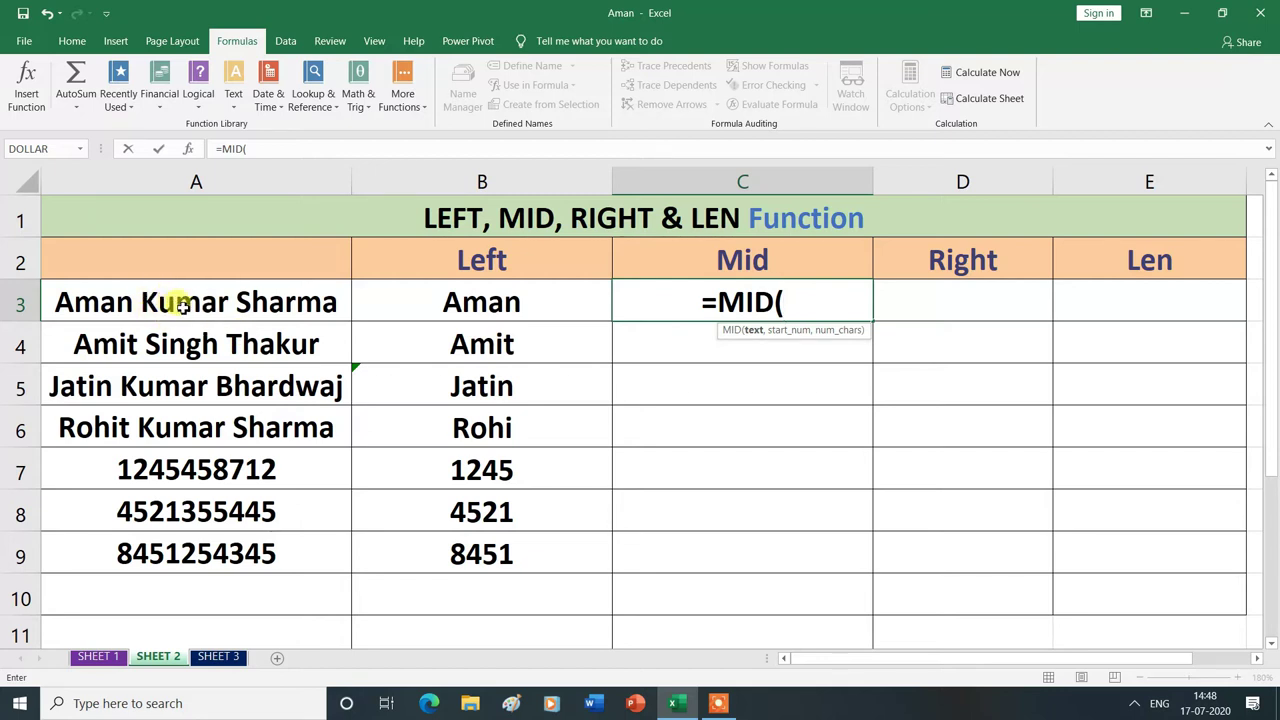
pyautogui.click(172, 305)
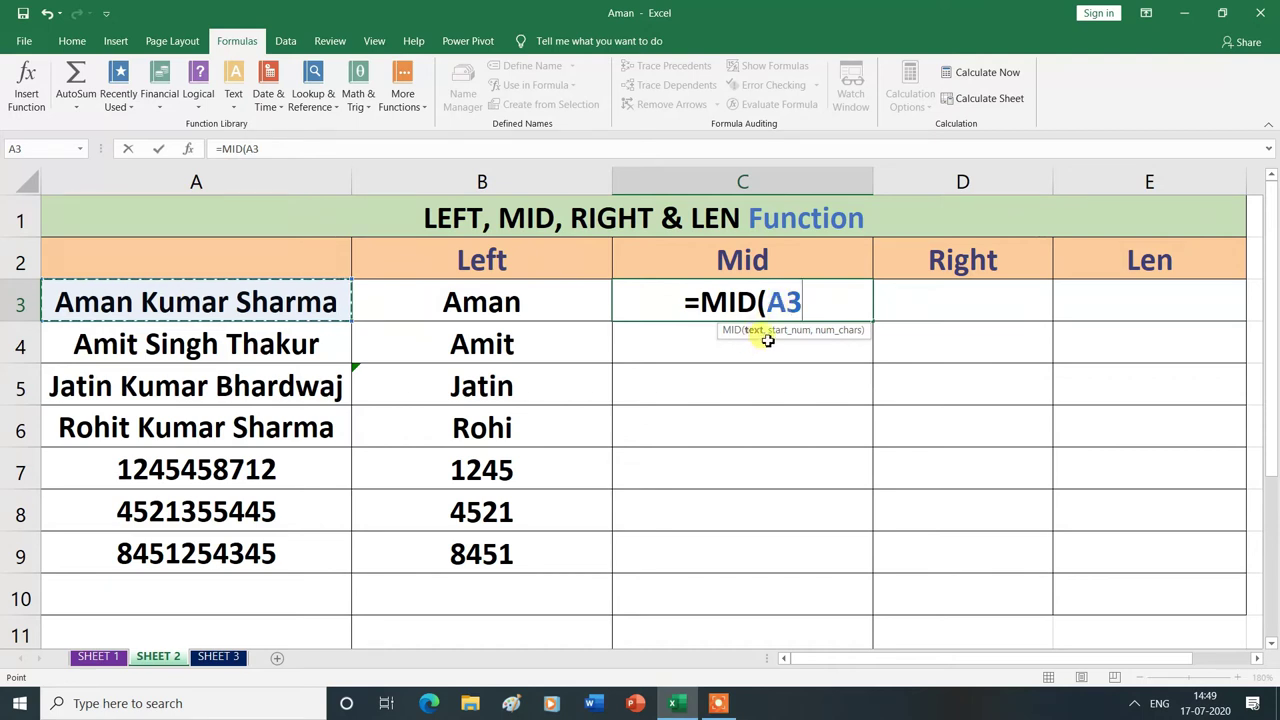
pyautogui.write(',')
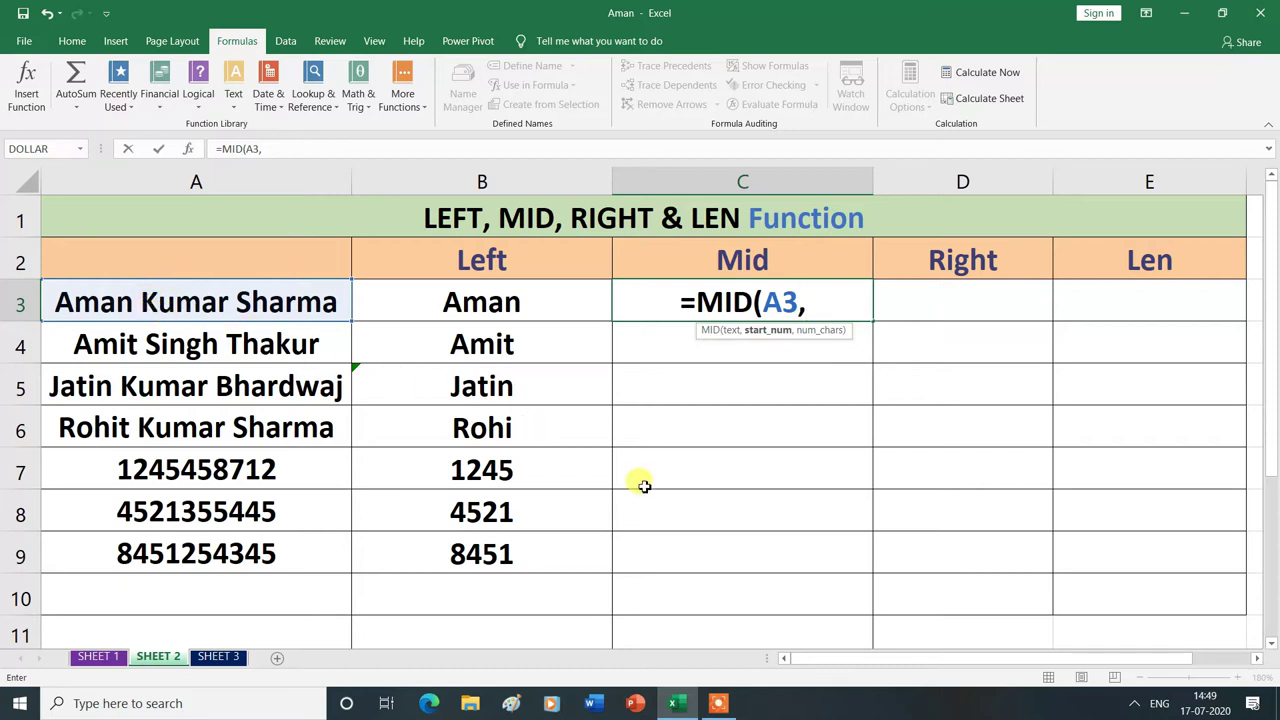
# Complete C3 as =MID(A3,6,5) so it returns the middle name Kumar
pyautogui.write('6')
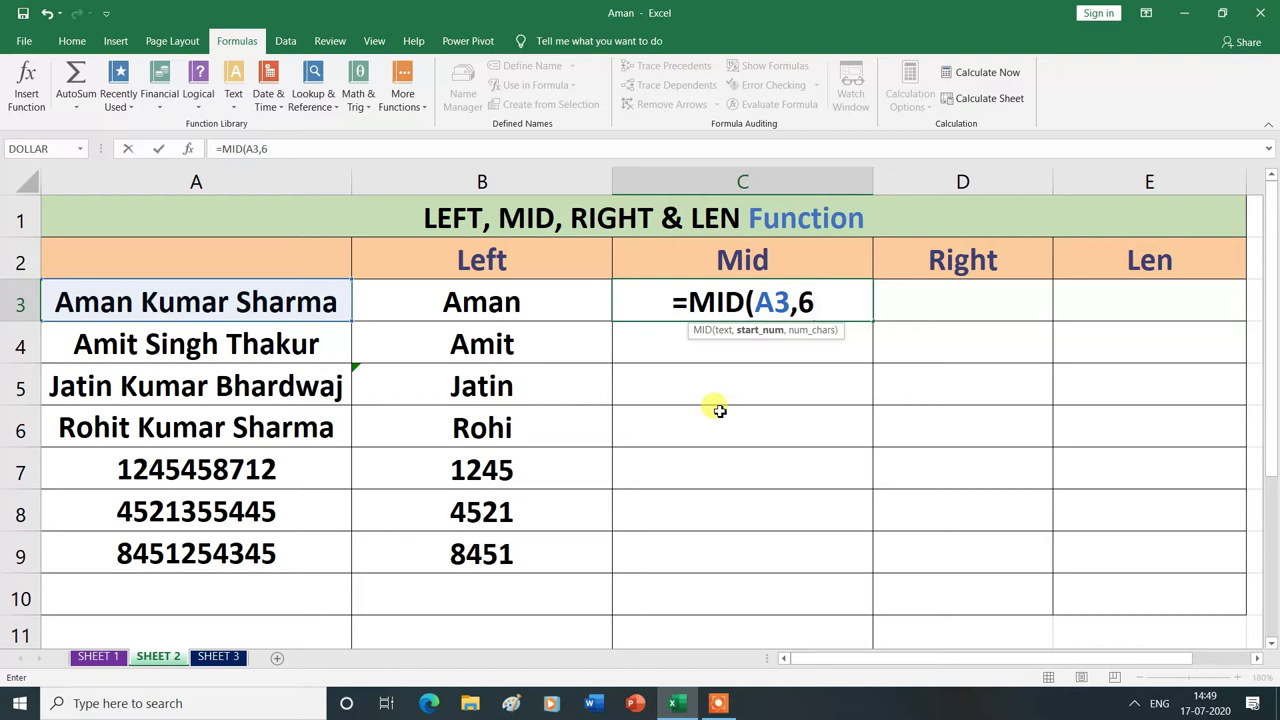
pyautogui.write(',5')
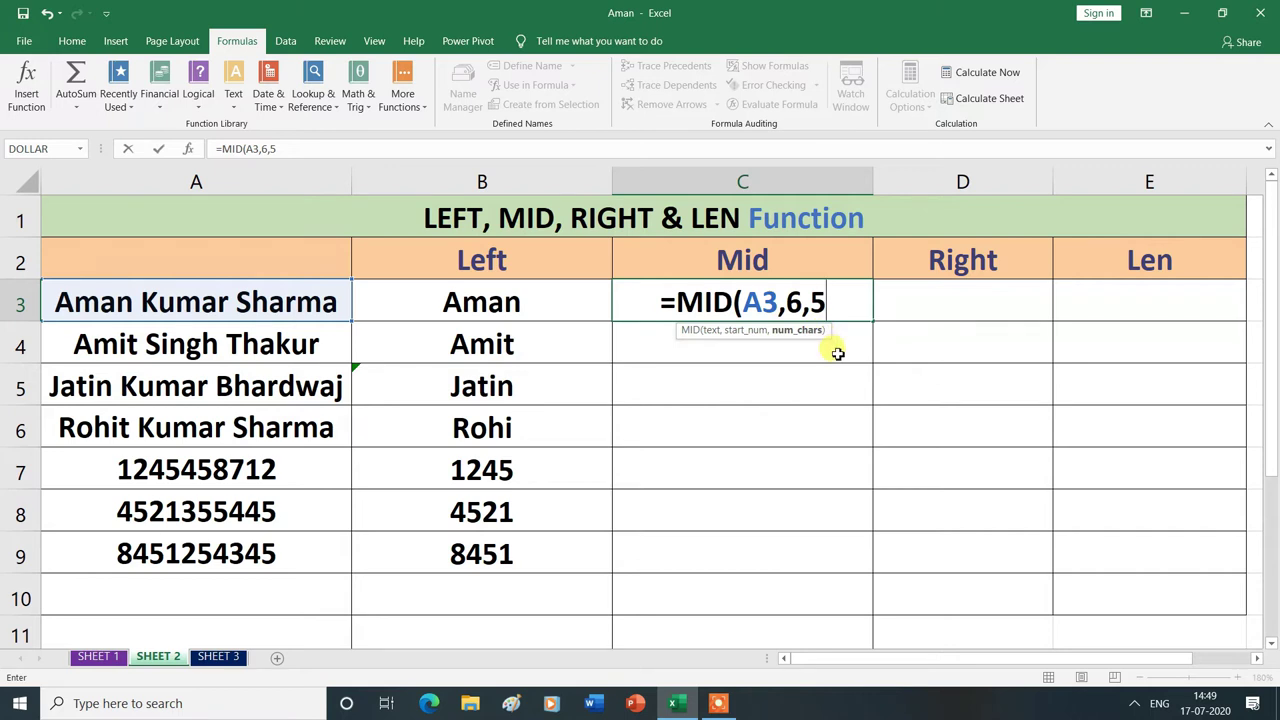
pyautogui.write(')')
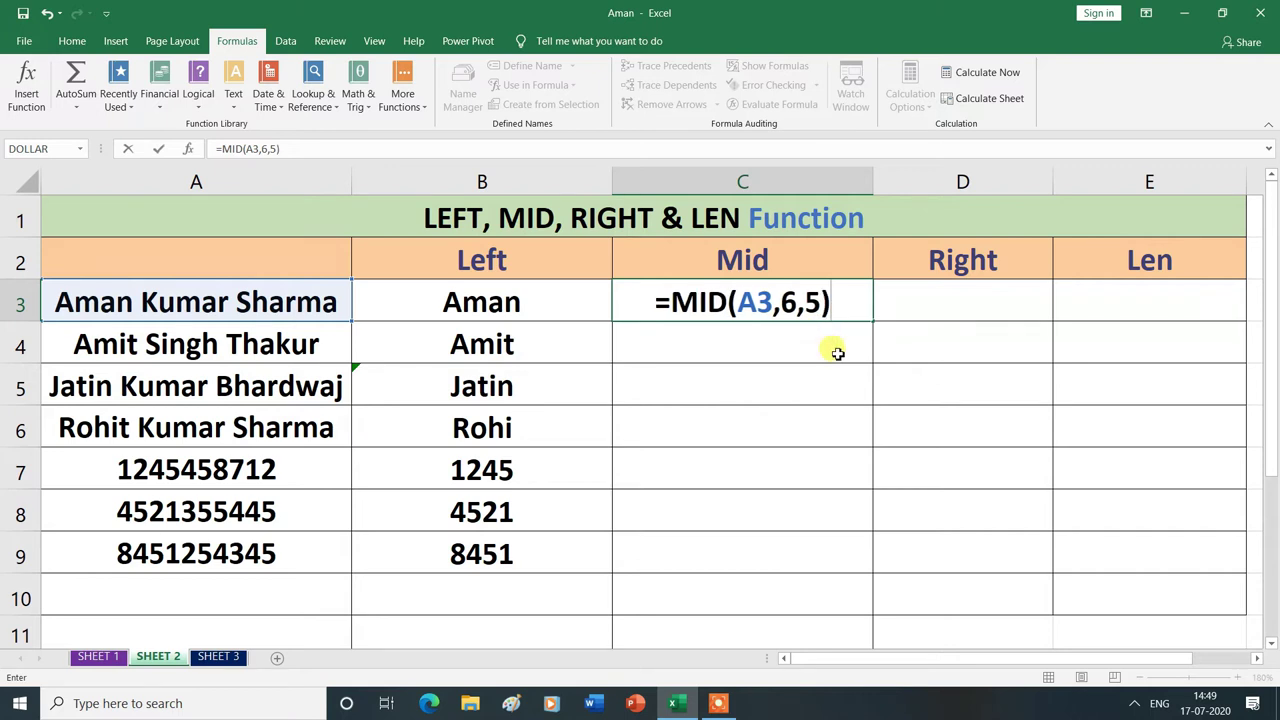
pyautogui.press('Return')
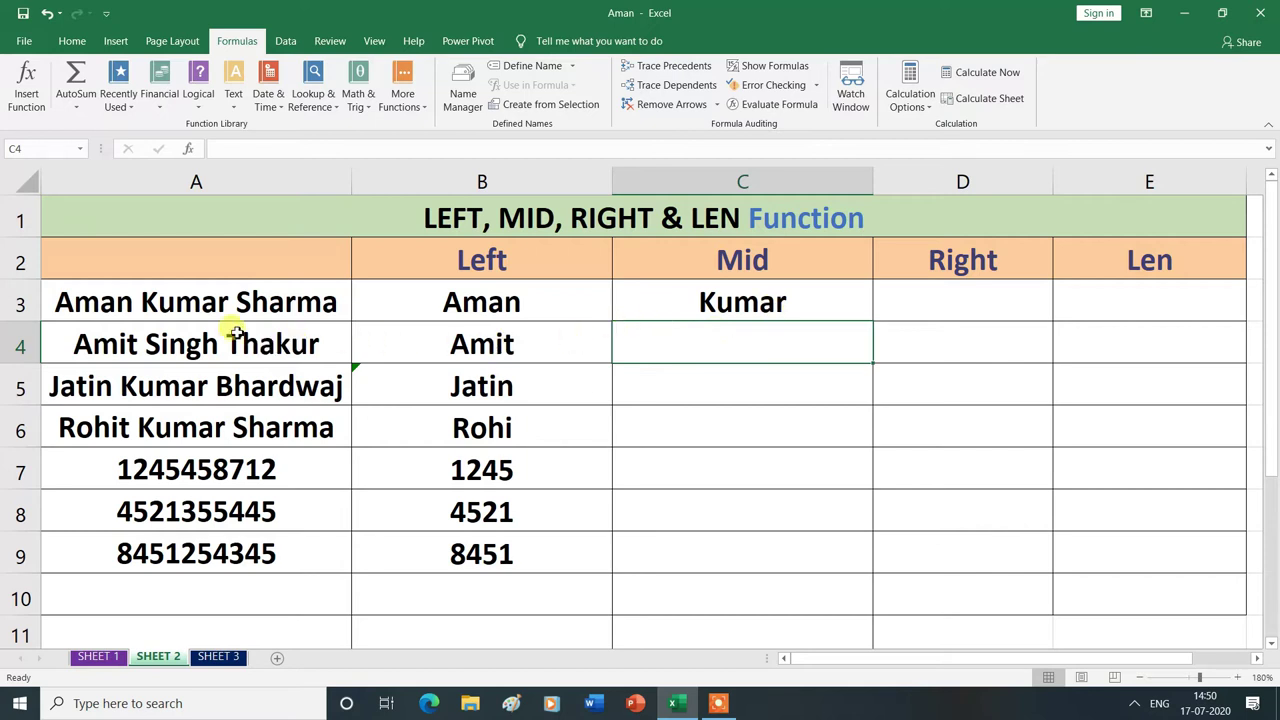
# Fill the MID formula from C3 down to C9, giving Singh, Kuma, Kuma, 58712, 55445 and 54345
pyautogui.click(851, 302)
pyautogui.moveTo(873, 321); pyautogui.dragTo(858, 564)
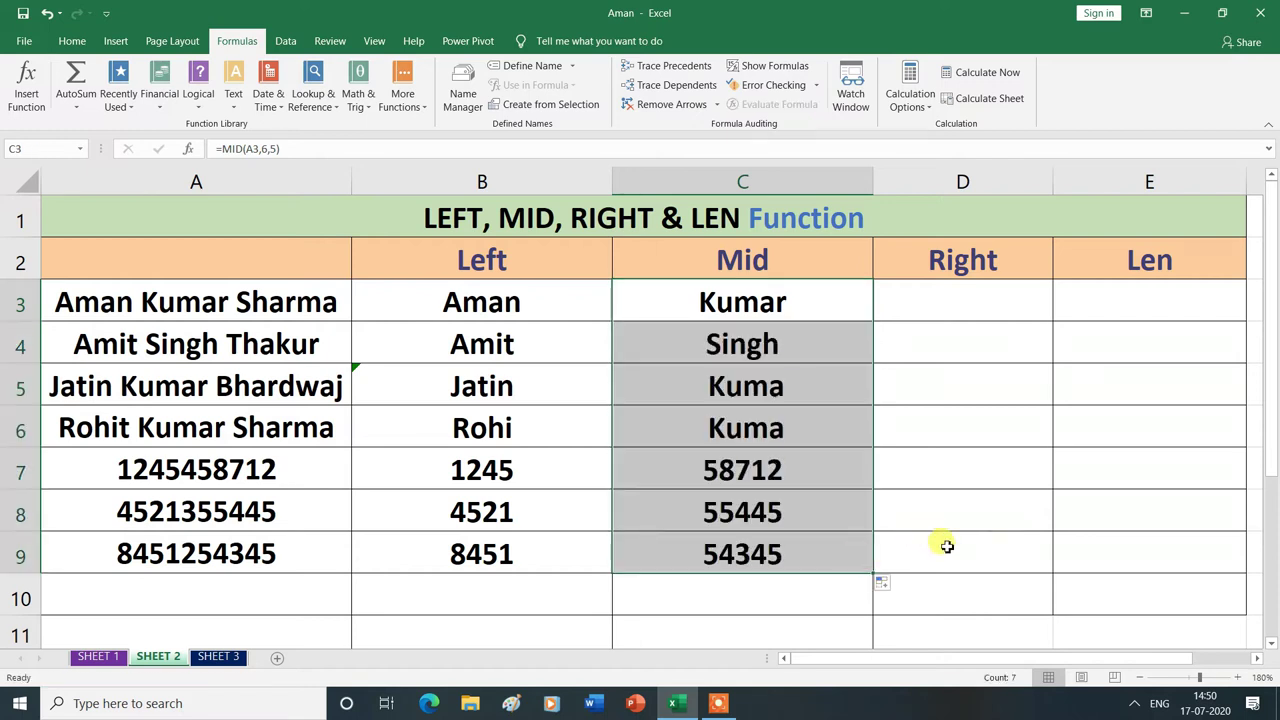
pyautogui.click(718, 633)
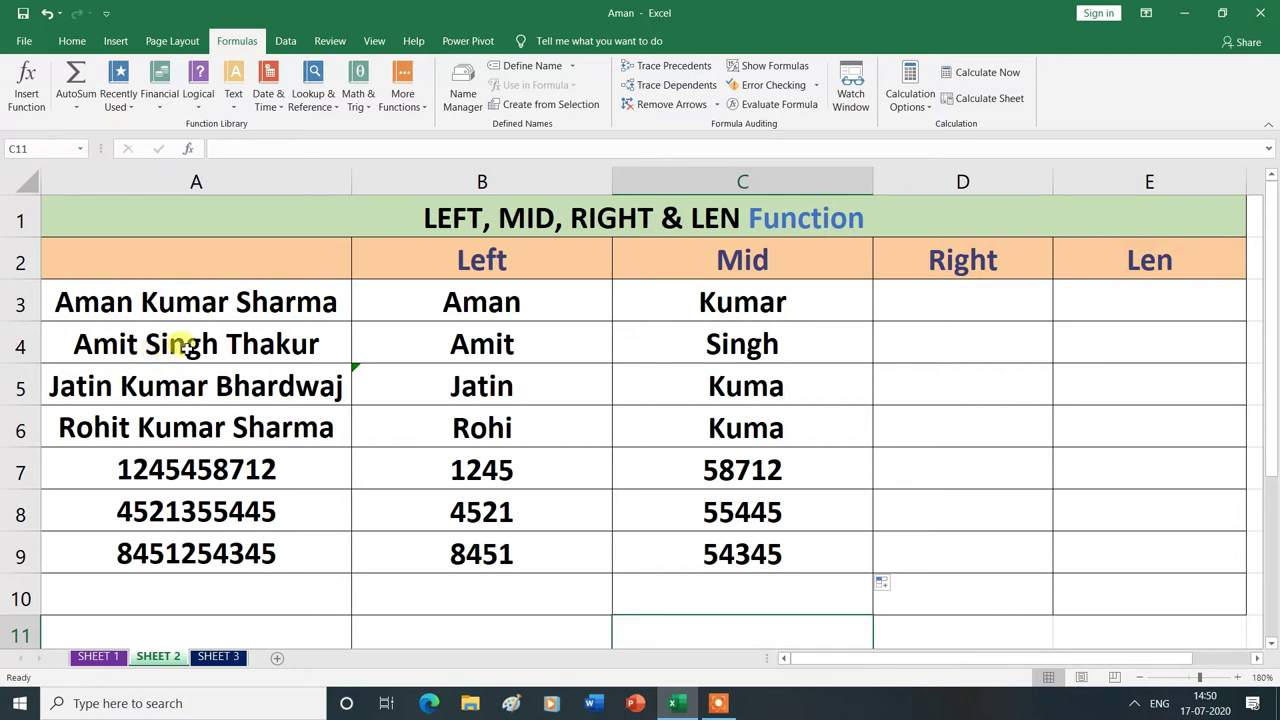
pyautogui.hotkey('alt', 'h')
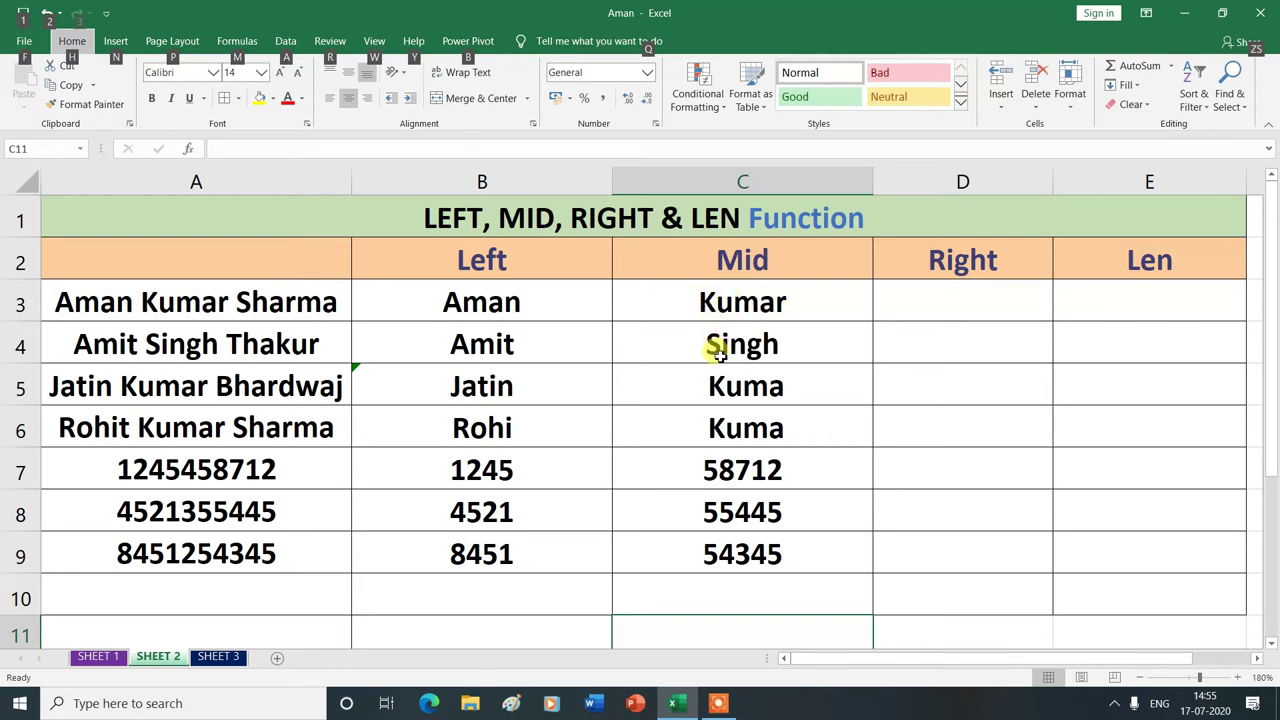
# Open C3's =MID(A3,6,5) formula in edit mode to review its arguments
pyautogui.press('Escape')
pyautogui.press('Up')
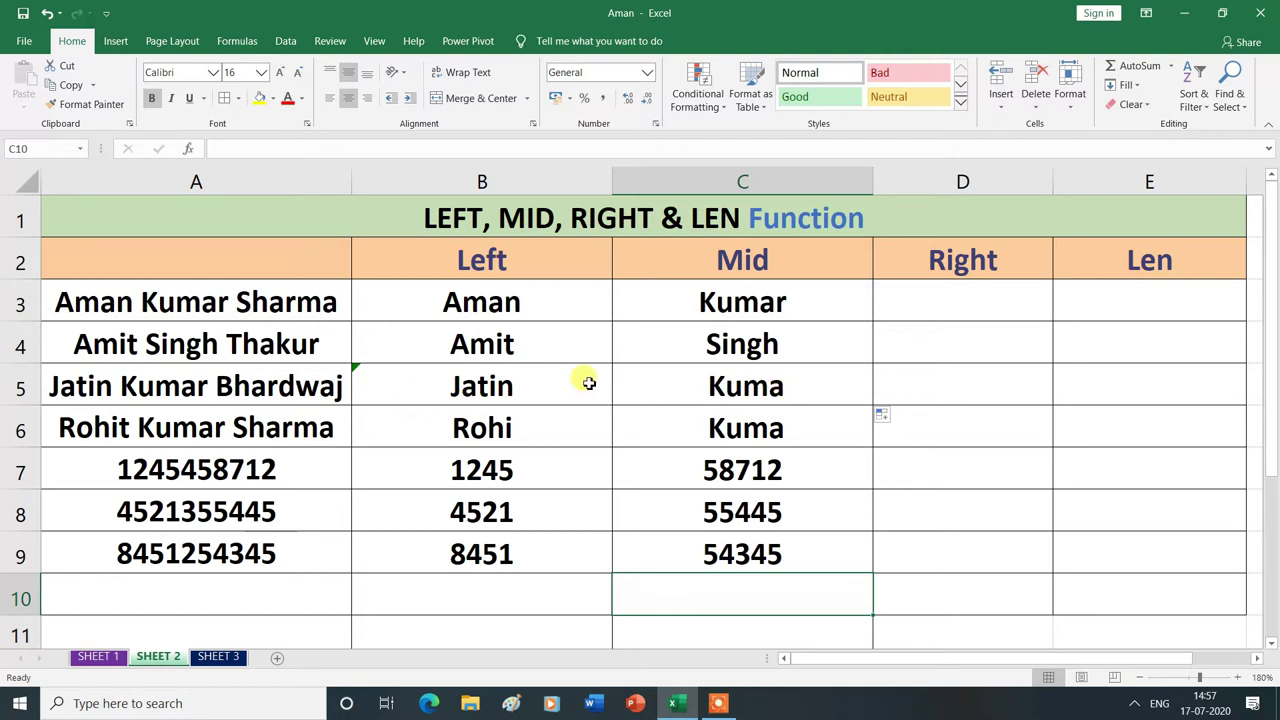
pyautogui.doubleClick(700, 300)
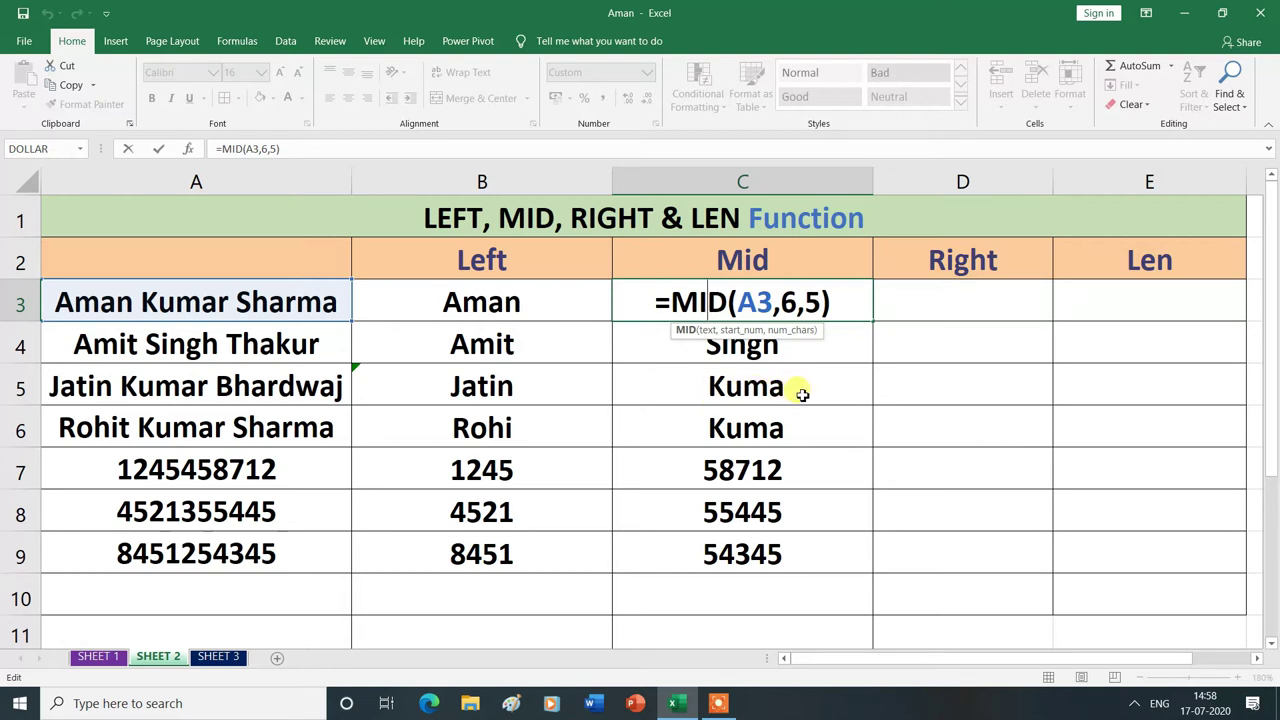
pyautogui.click(802, 394)
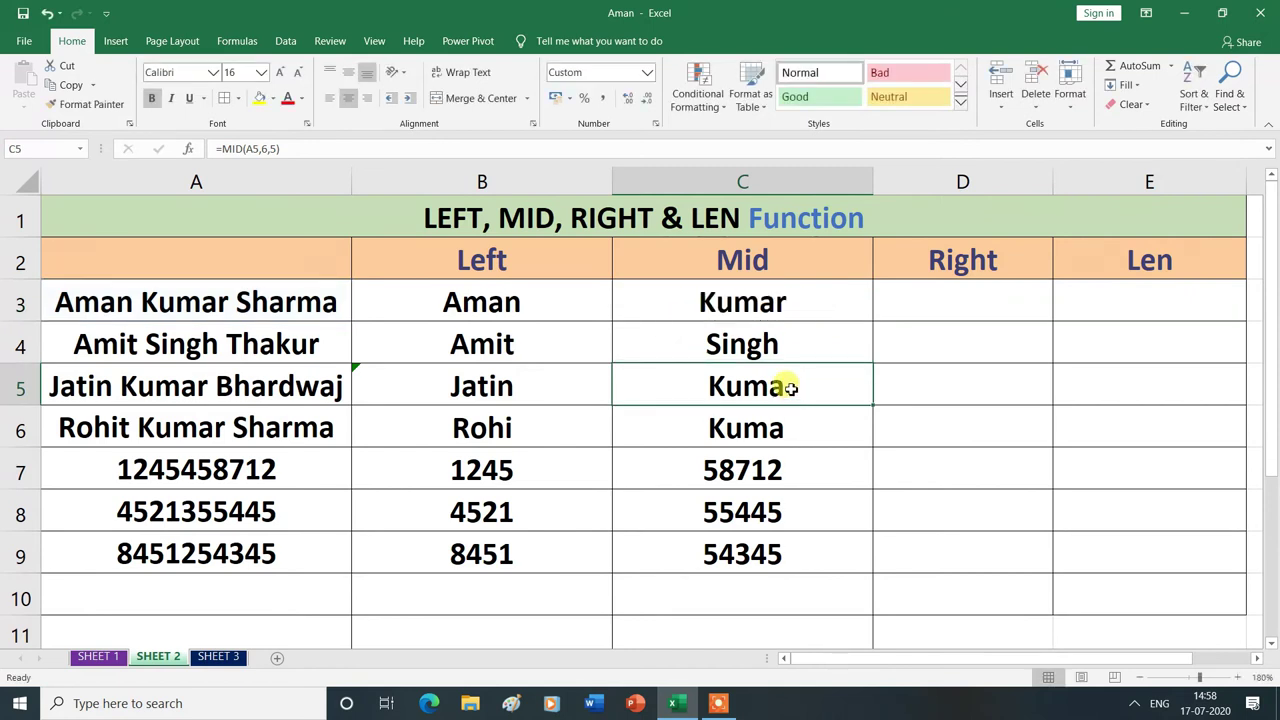
# Change C5 to =MID(A5,7,5) so it returns Kumar instead of Kuma
pyautogui.doubleClick(790, 389)
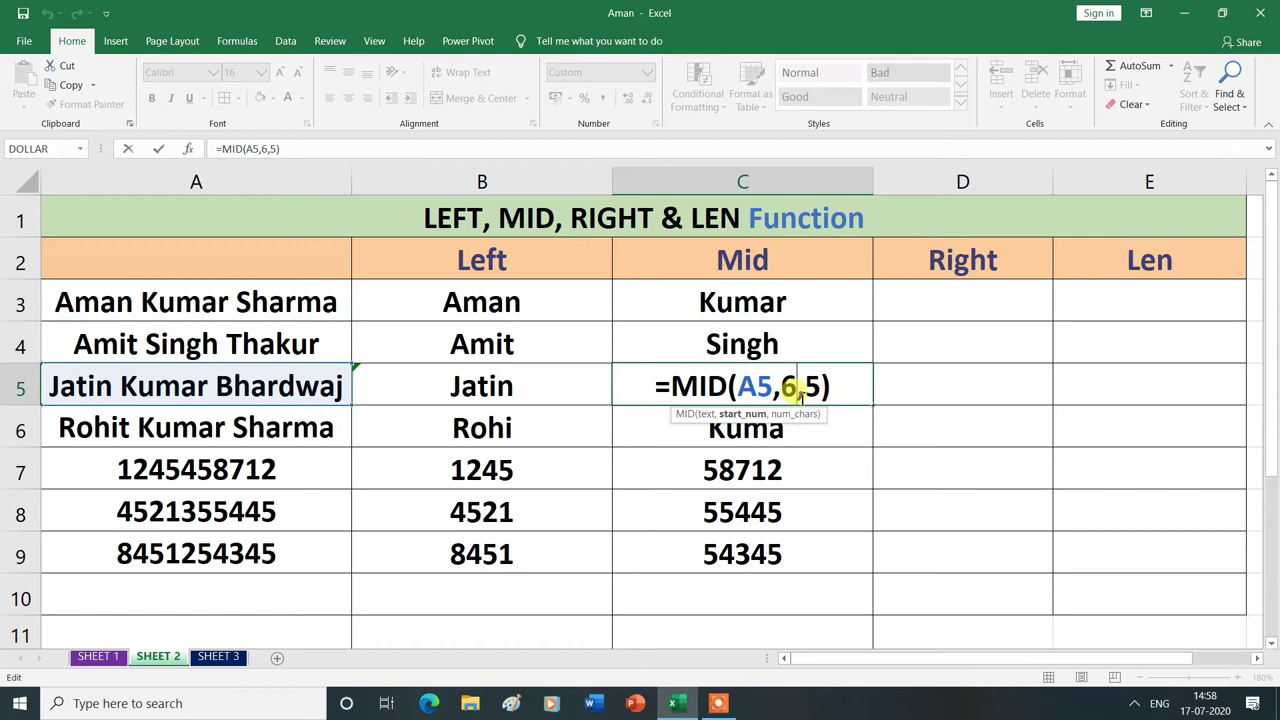
pyautogui.click(798, 396)
pyautogui.press('BackSpace')
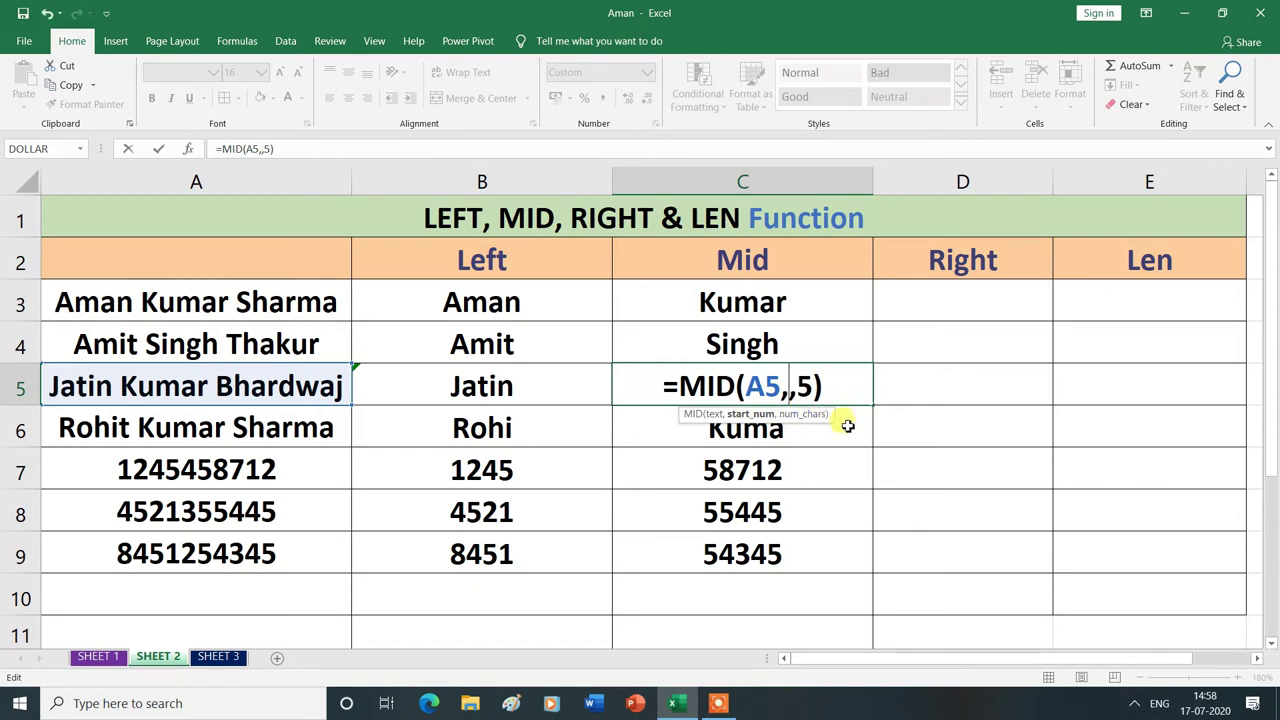
pyautogui.write('7')
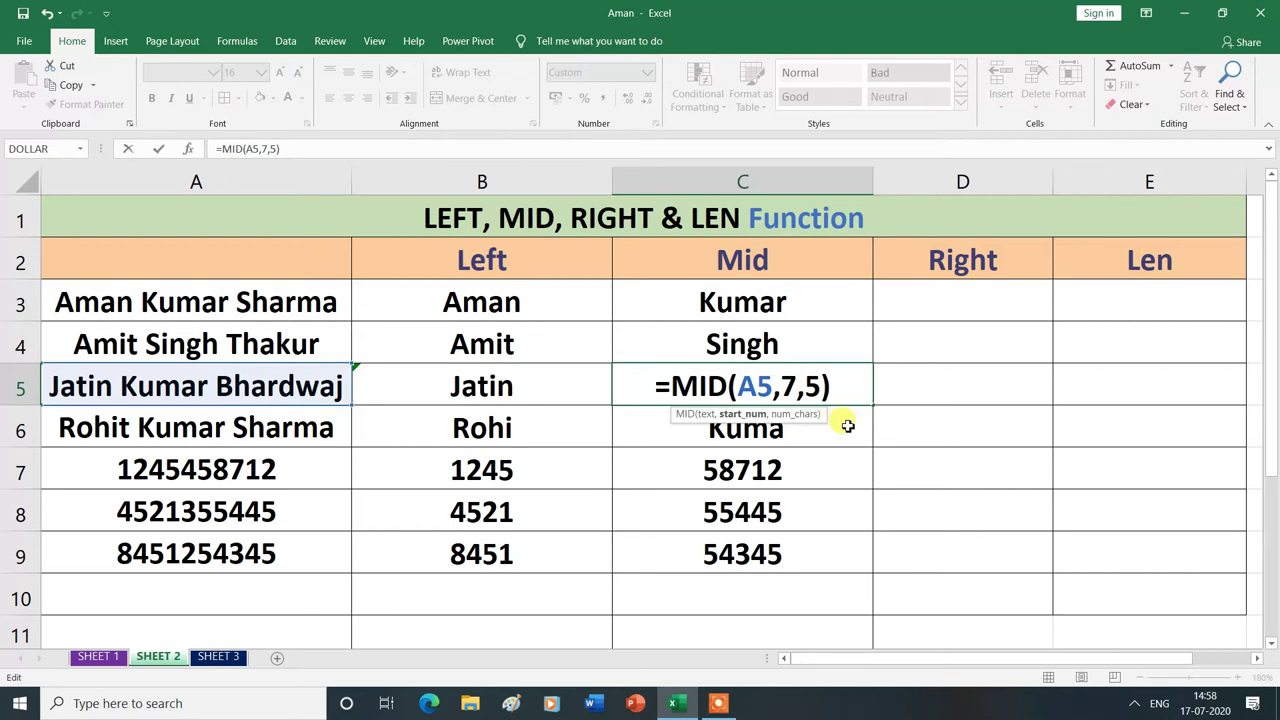
pyautogui.press('Return')
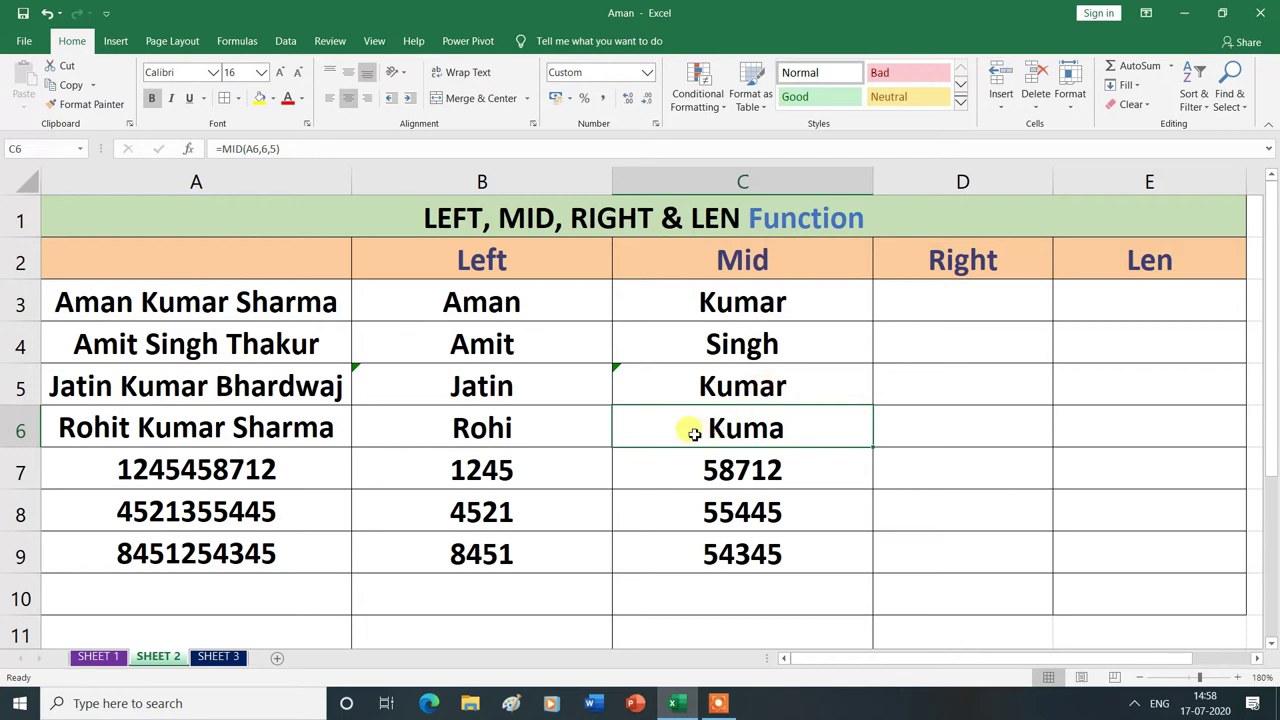
# Change C6 to =MID(A6,7,5) for the full Kumar, and compare with C3's formula
pyautogui.doubleClick(694, 433)
pyautogui.click(797, 428)
pyautogui.press('BackSpace')
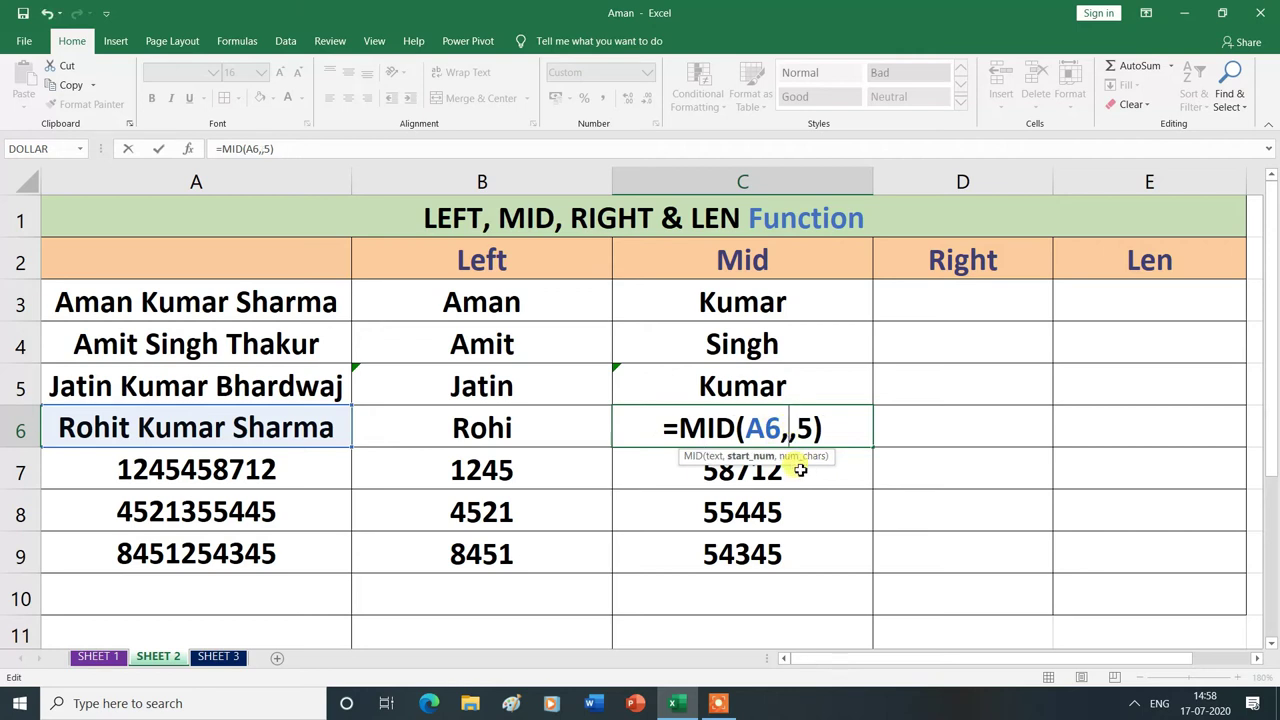
pyautogui.write('7')
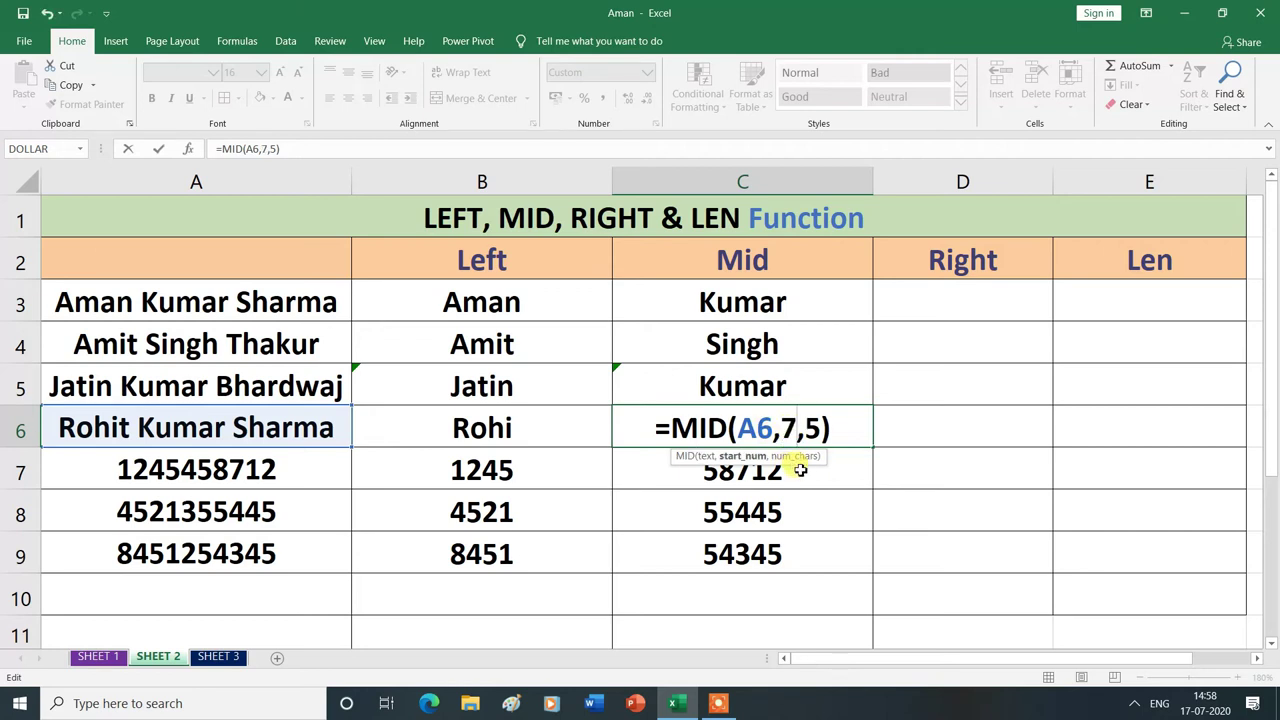
pyautogui.press('Return')
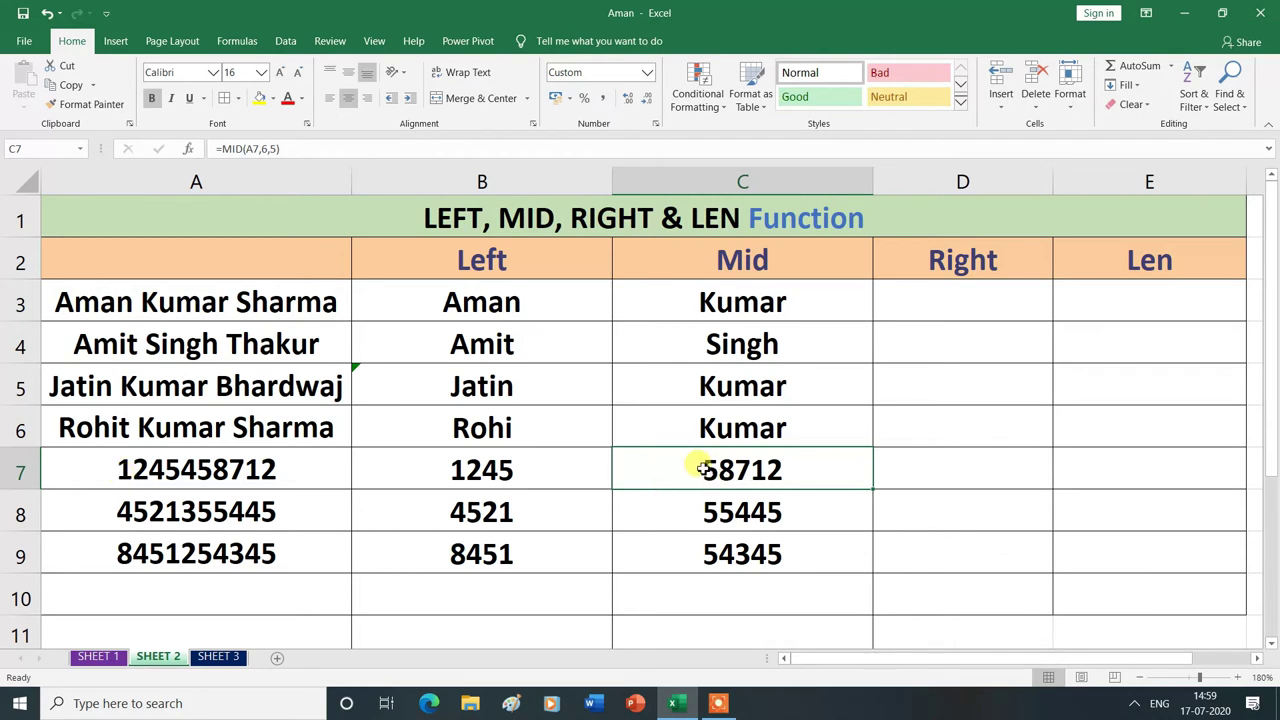
pyautogui.doubleClick(743, 304)
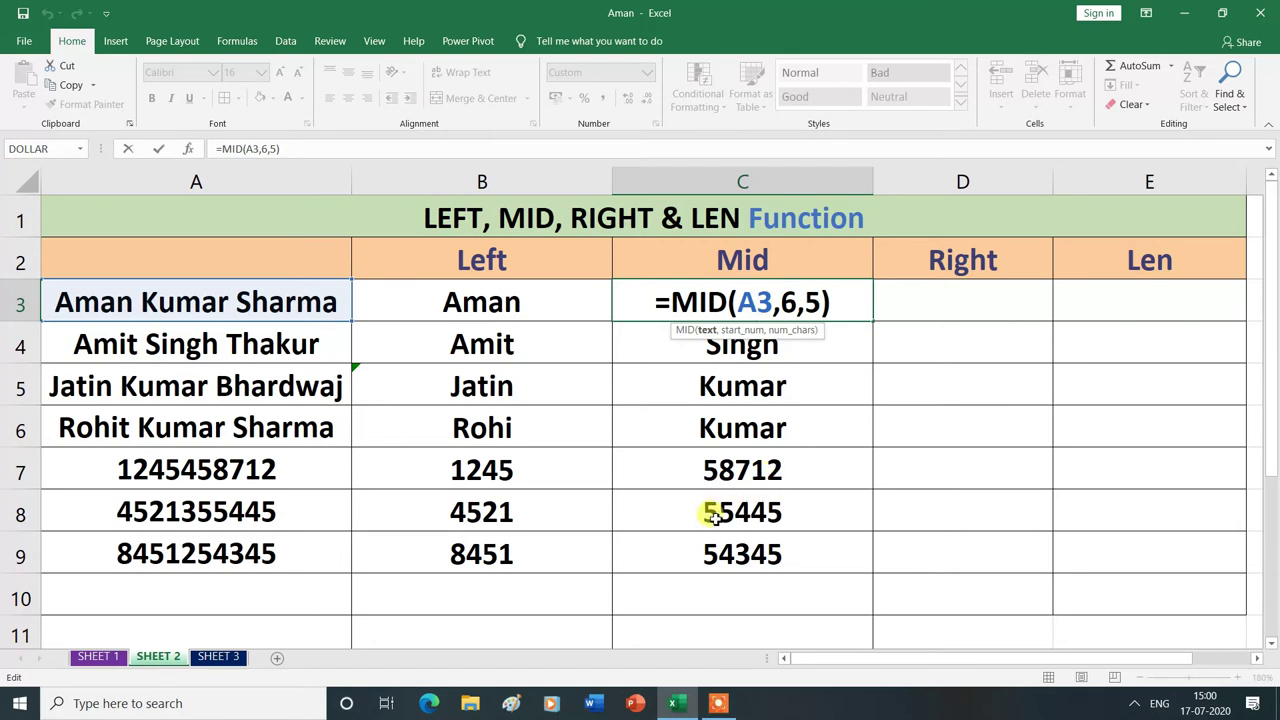
pyautogui.click(831, 593)
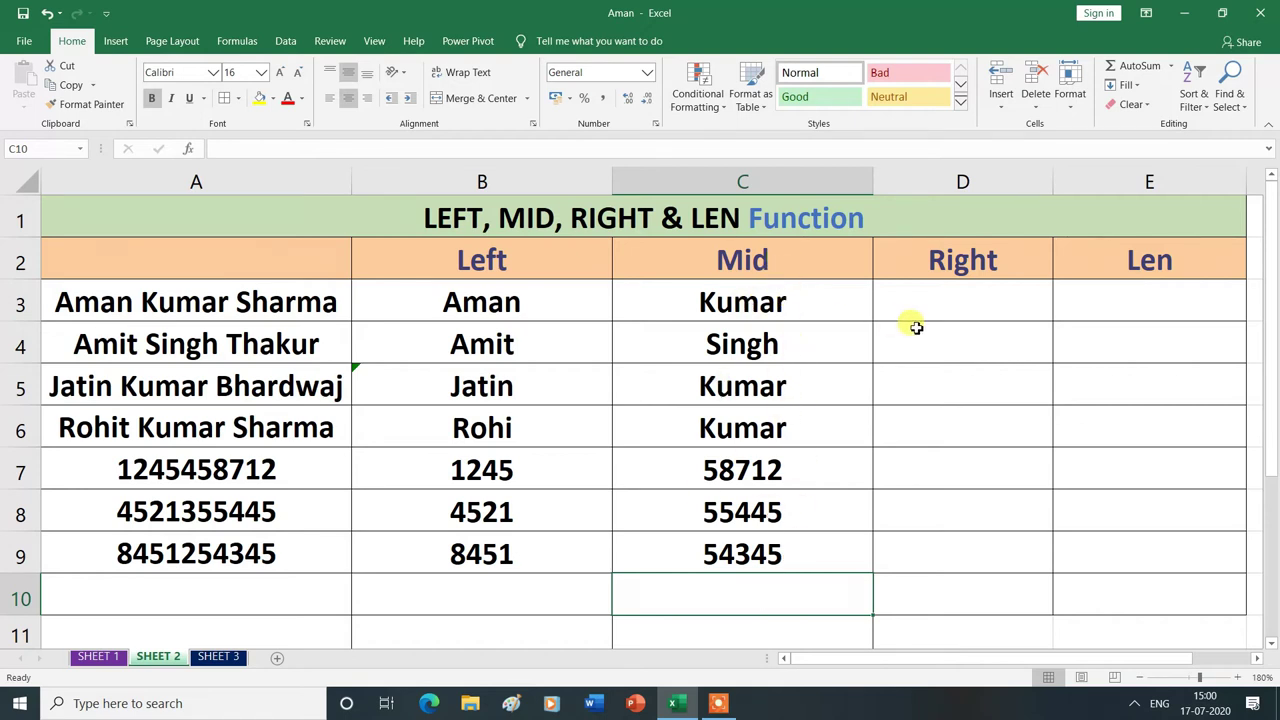
pyautogui.click(958, 302)
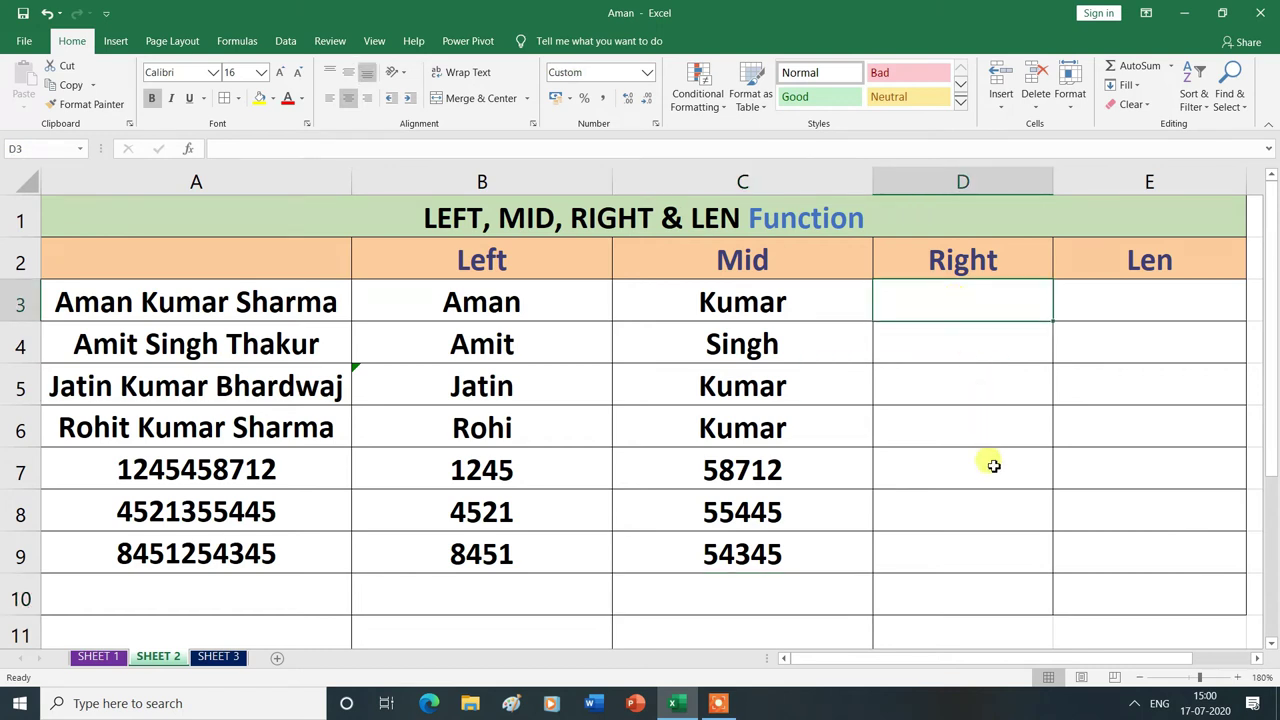
# Enter =RIGHT(A3,6) in D3 so it returns the surname Sharma
pyautogui.write('=')
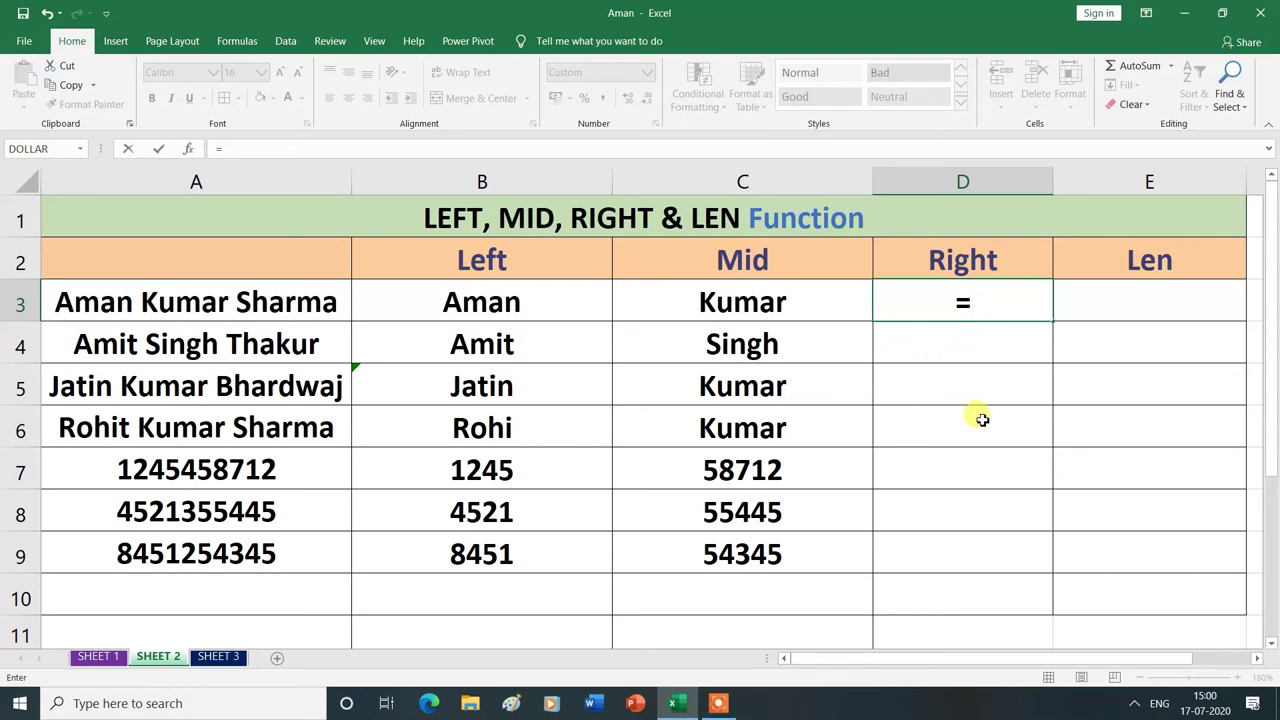
pyautogui.write('rig')
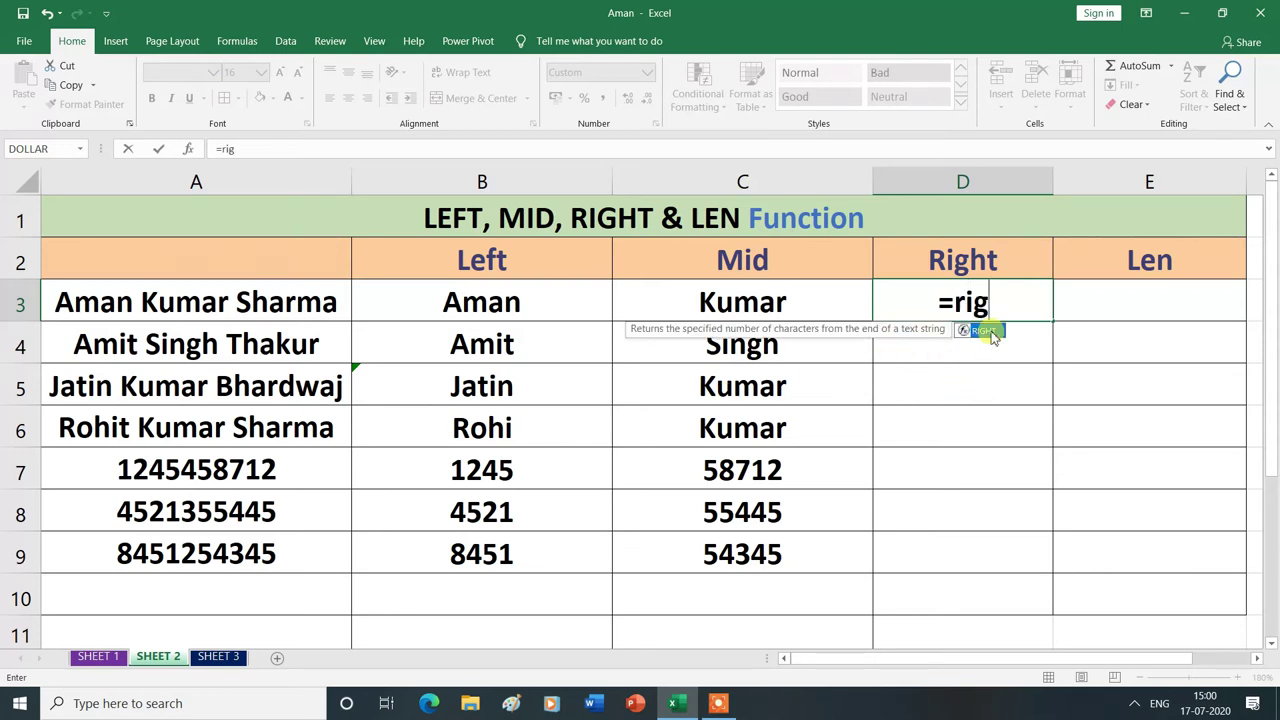
pyautogui.doubleClick(985, 331)
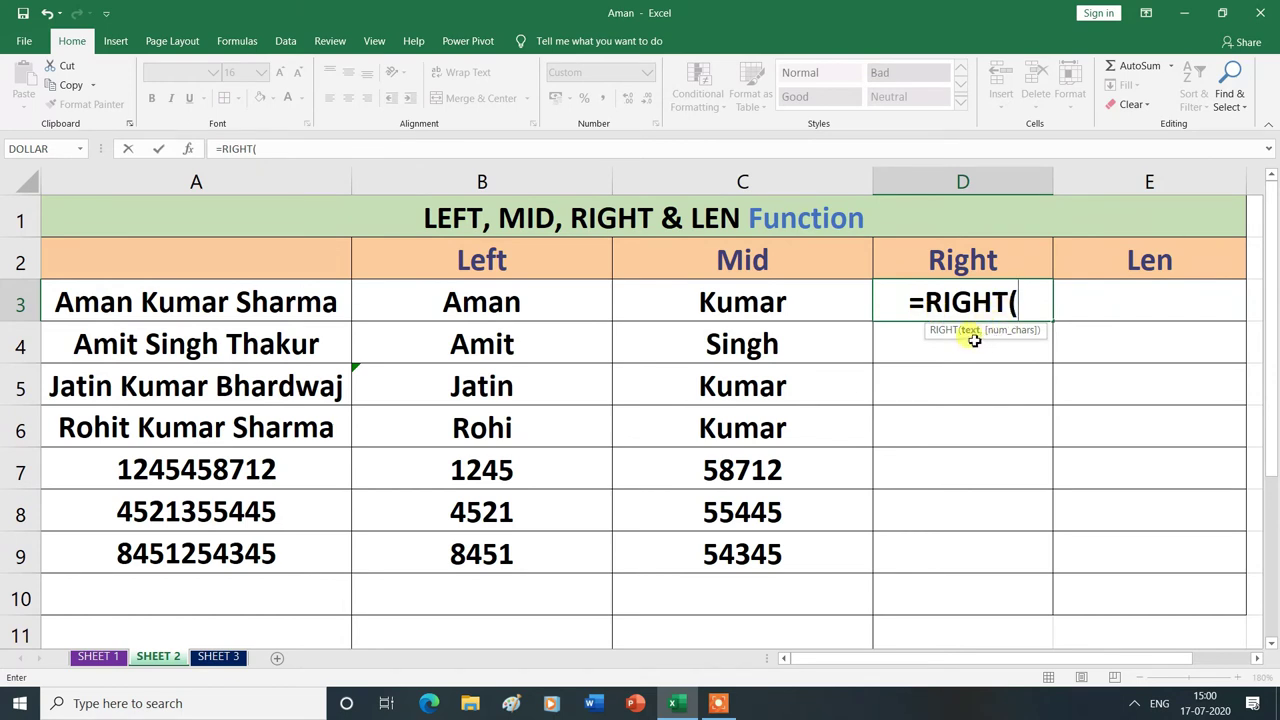
pyautogui.click(195, 305)
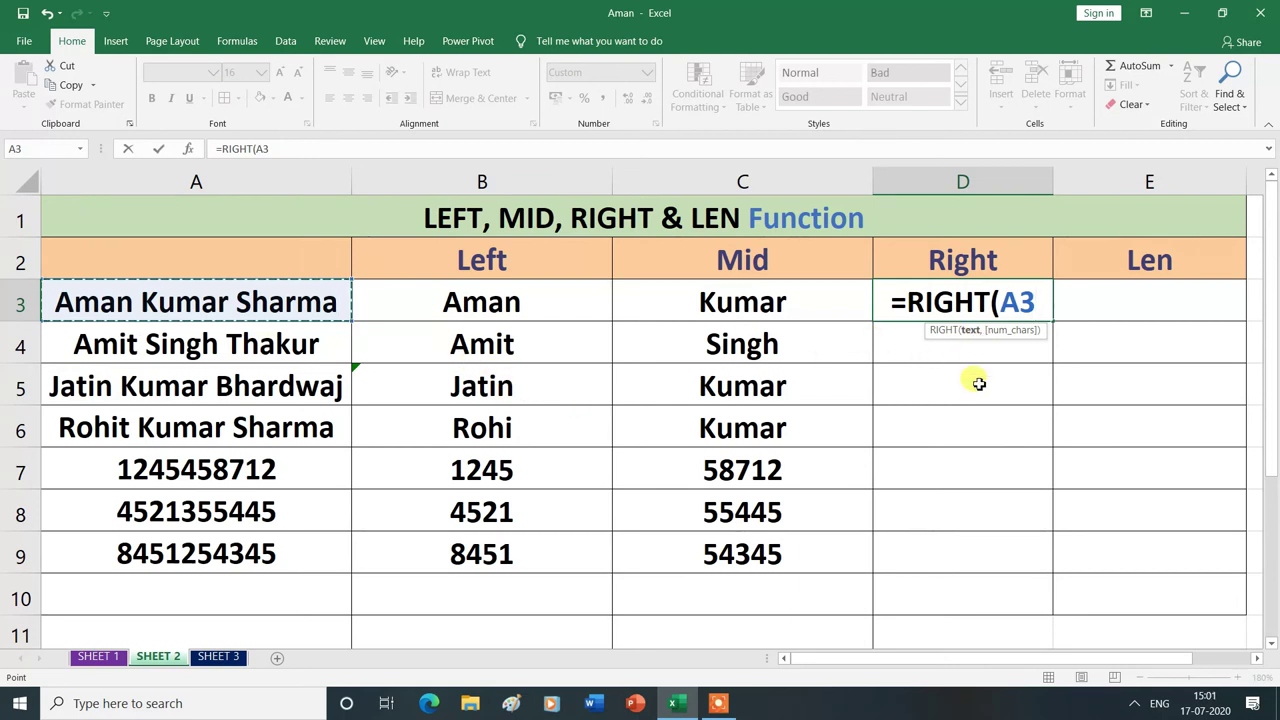
pyautogui.write(',')
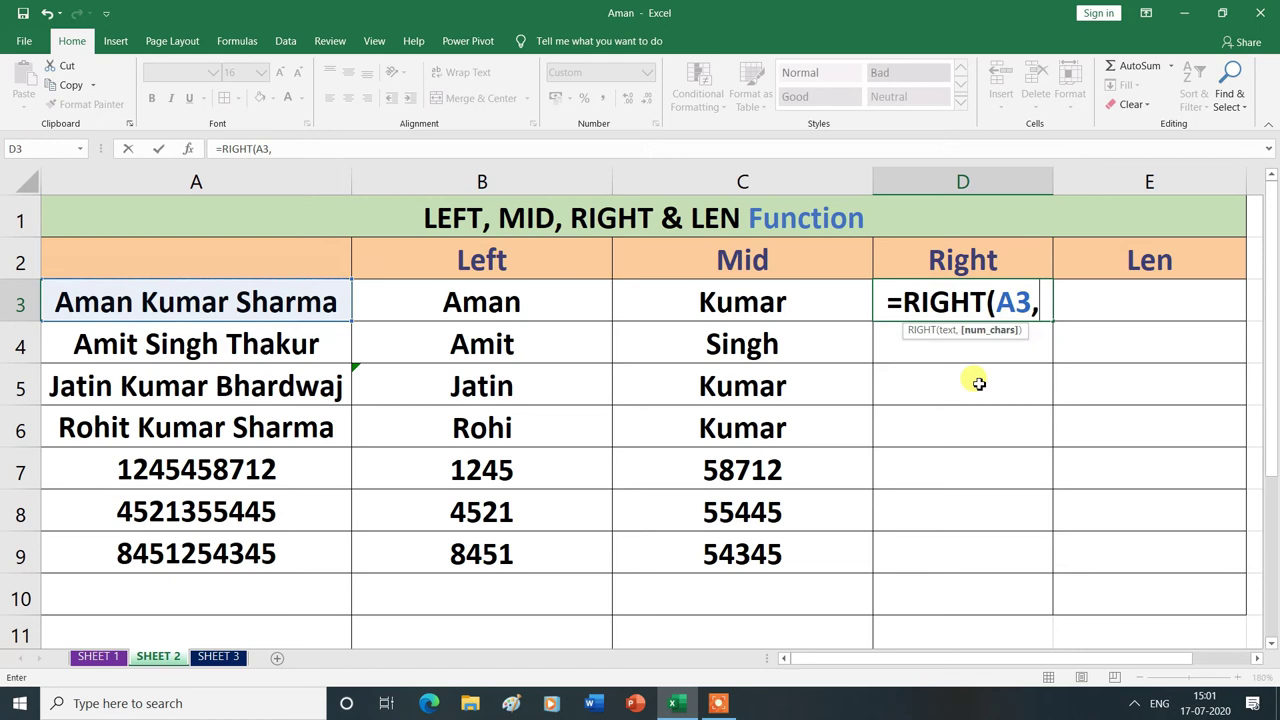
pyautogui.write('6')
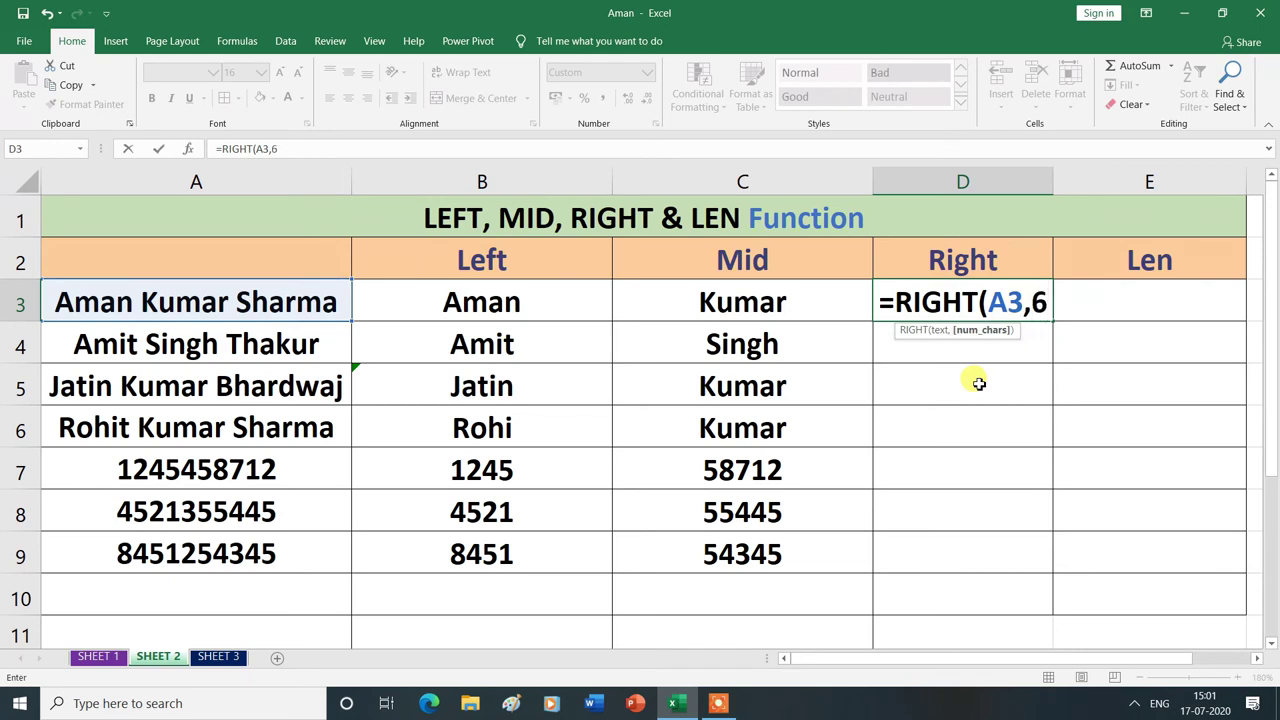
pyautogui.write(')')
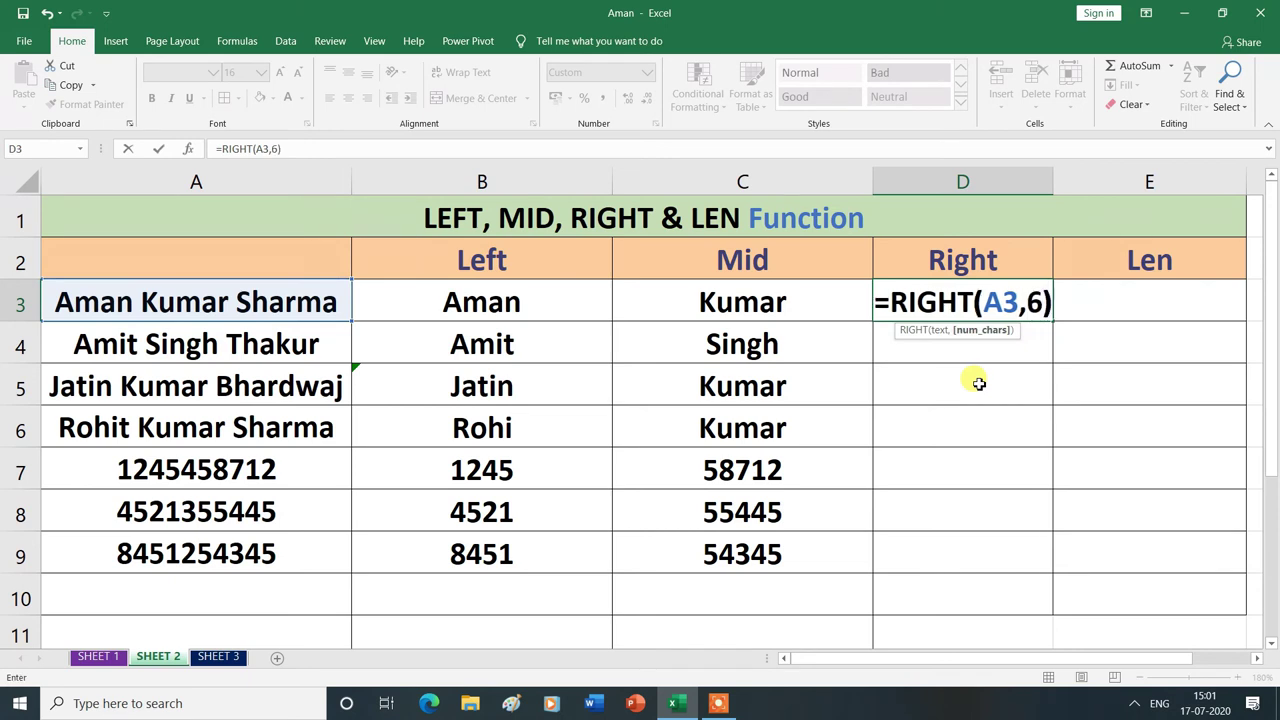
pyautogui.press('Return')
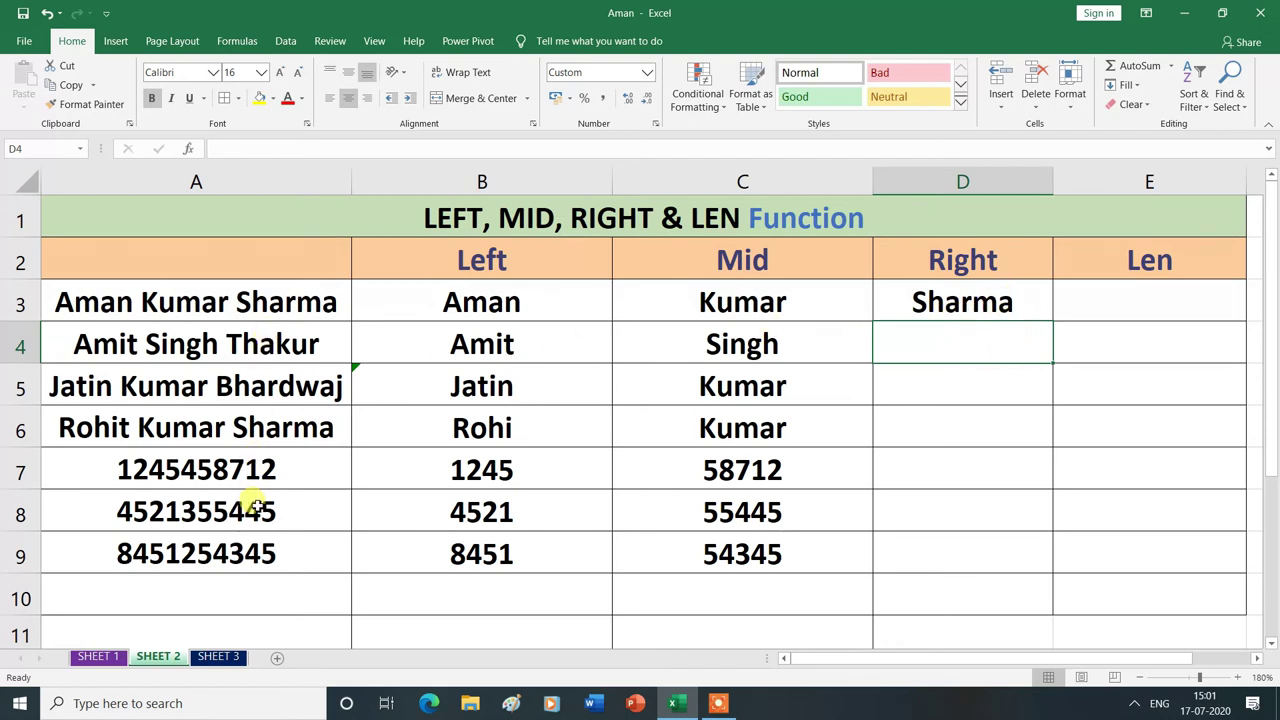
pyautogui.click(948, 308)
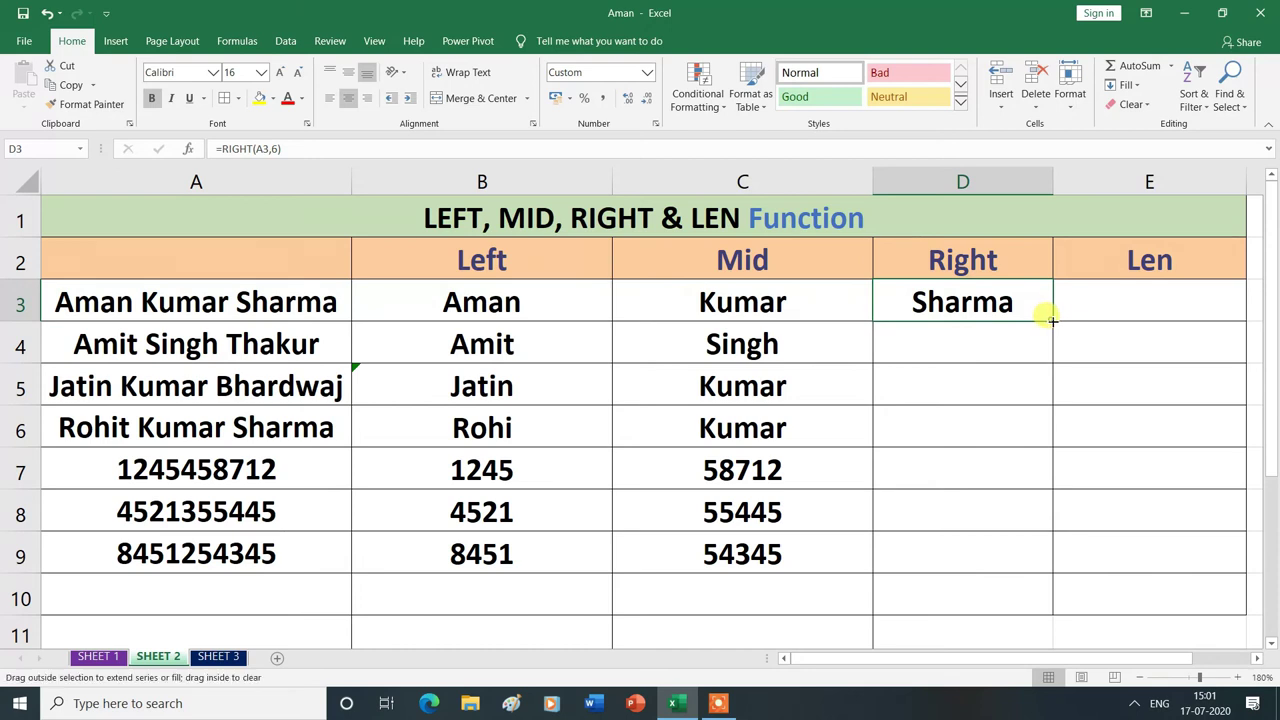
# Copy D3's RIGHT formula down to D9, returning Thakur, ardwaj, Sharma, 458712, 355445 and 254345
pyautogui.doubleClick(1050, 318)
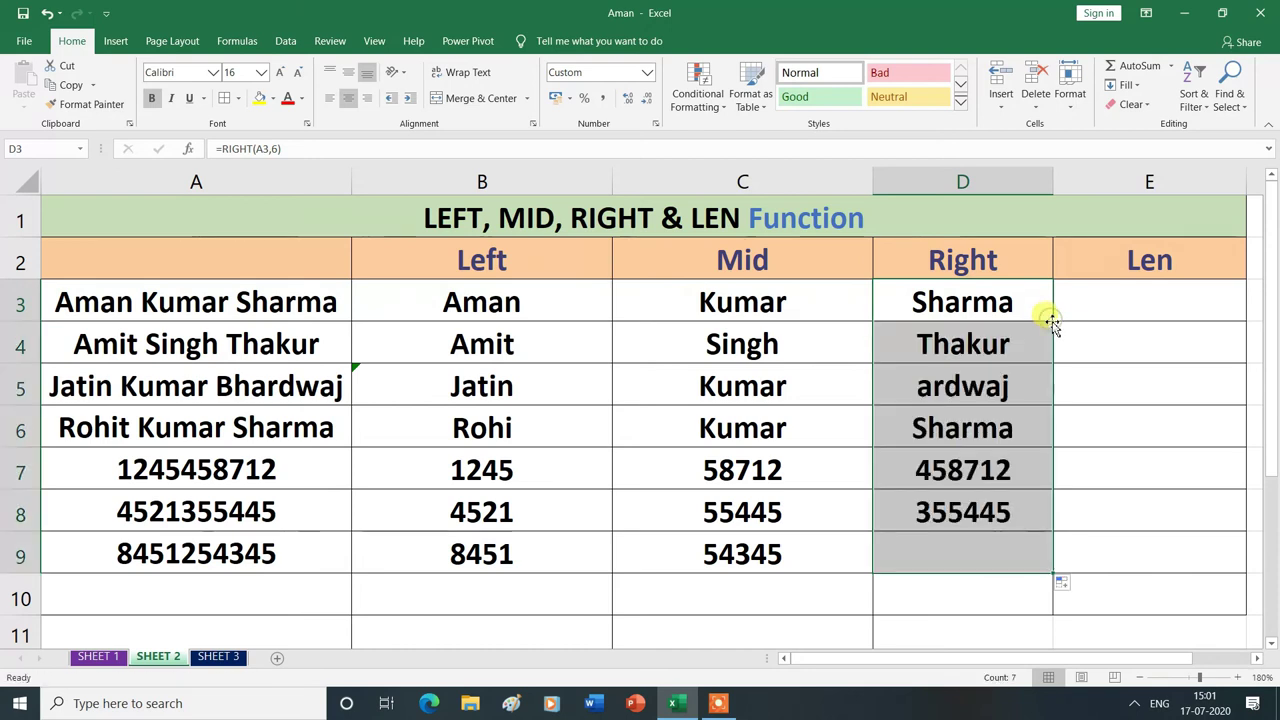
pyautogui.click(1000, 620)
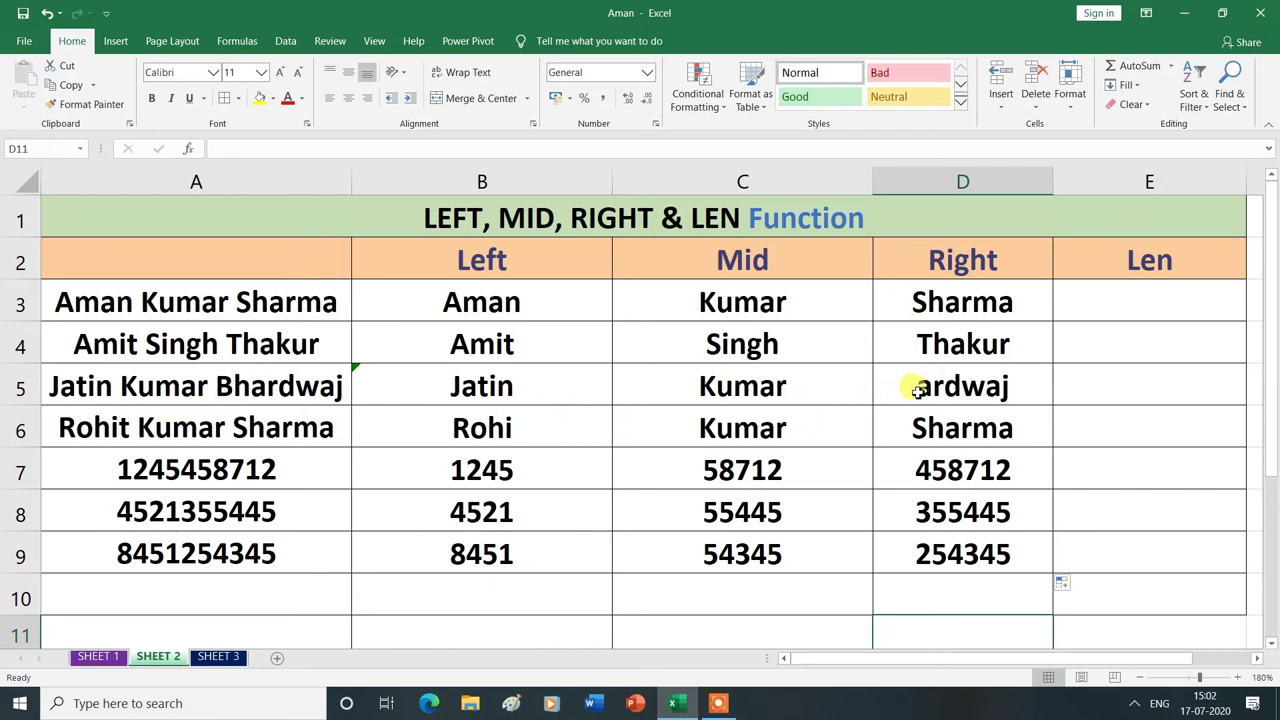
# Change D5's formula to =RIGHT(A5,8) so it returns the full surname Bhardwaj
pyautogui.doubleClick(918, 390)
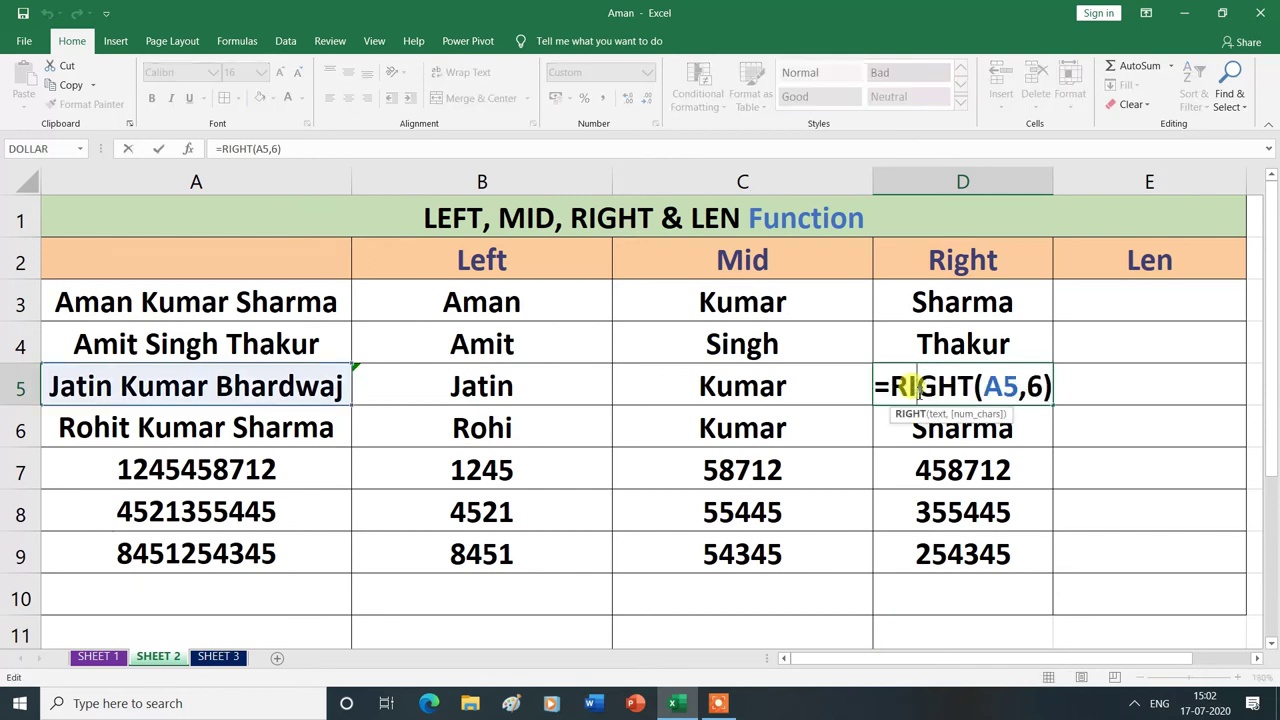
pyautogui.click(1040, 388)
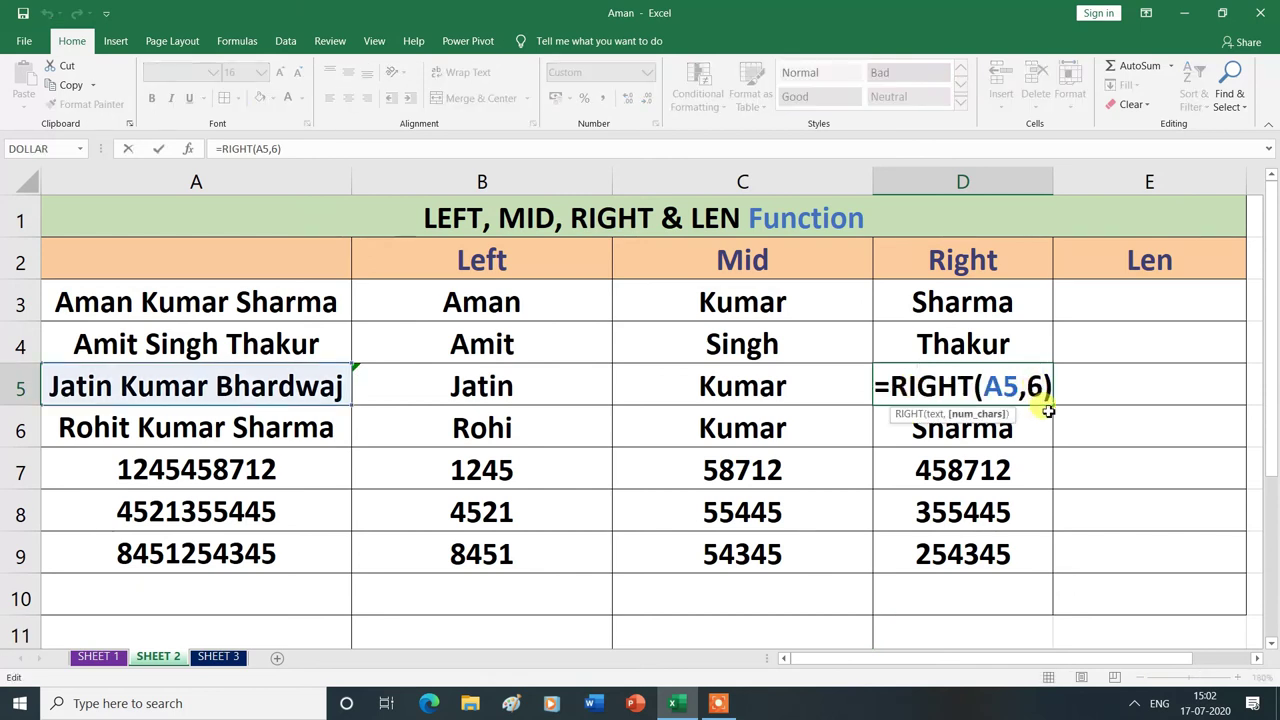
pyautogui.press('BackSpace')
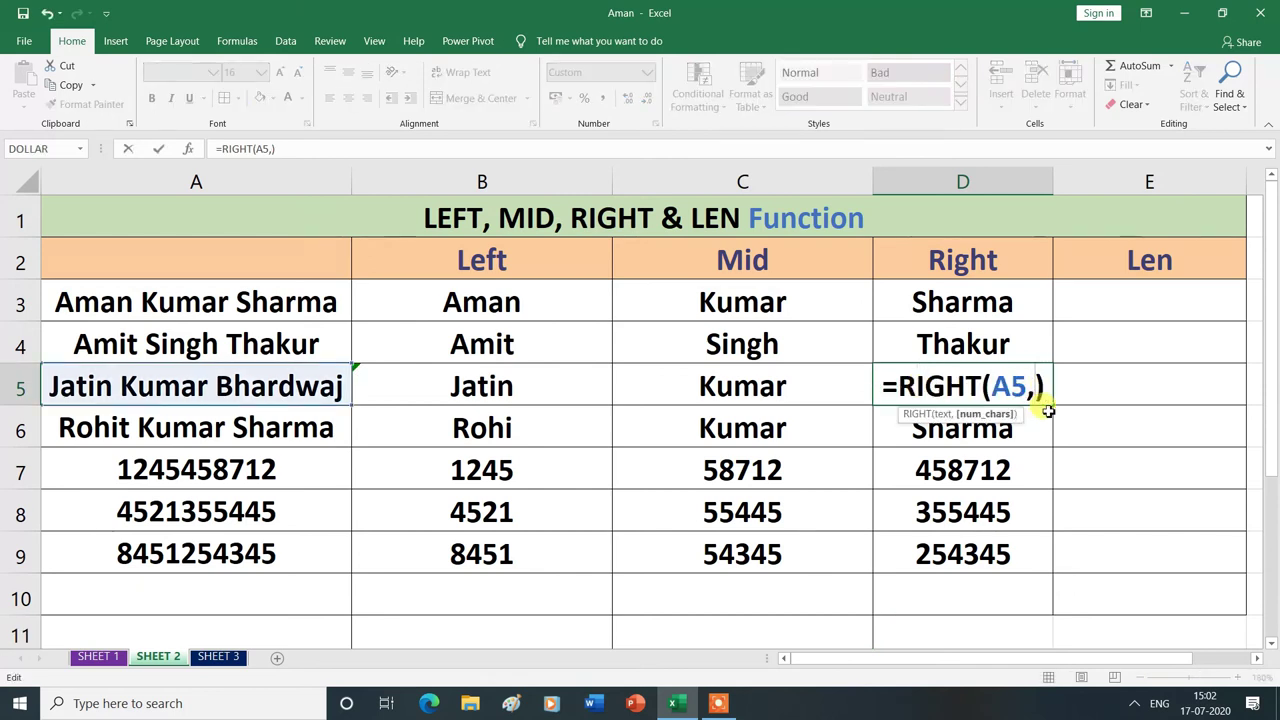
pyautogui.write('8')
pyautogui.press('Return')
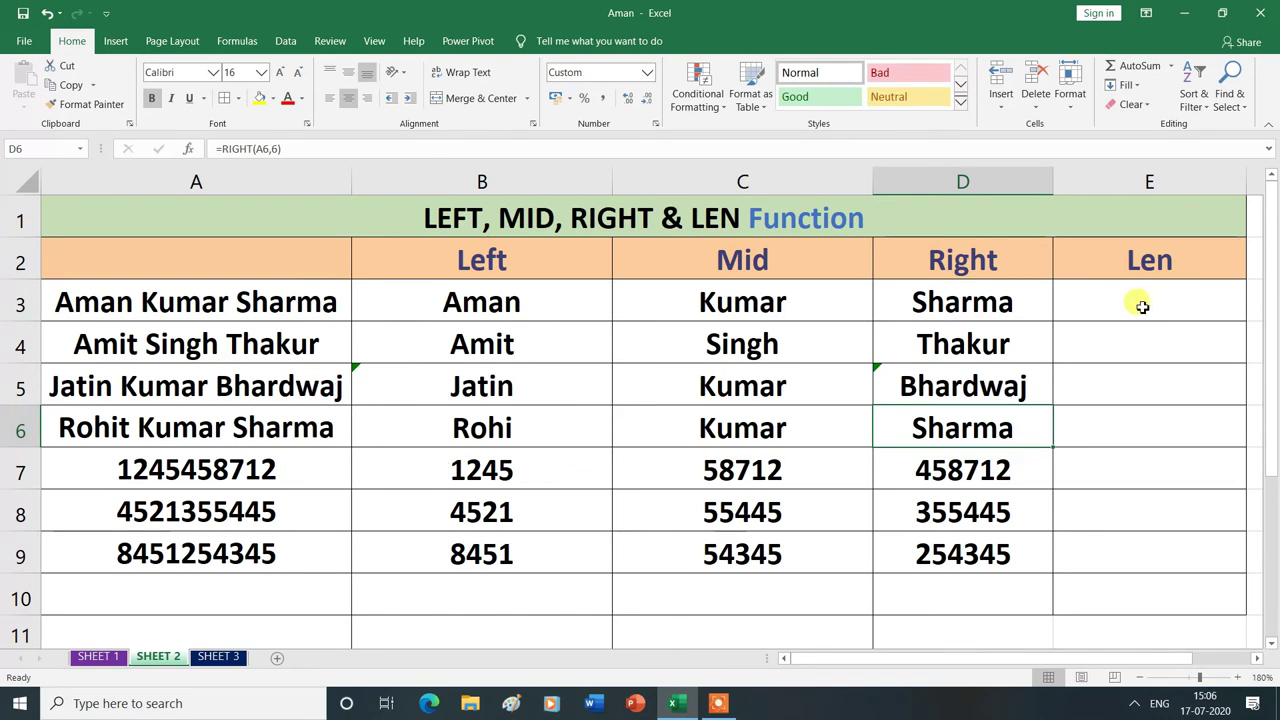
pyautogui.click(1136, 305)
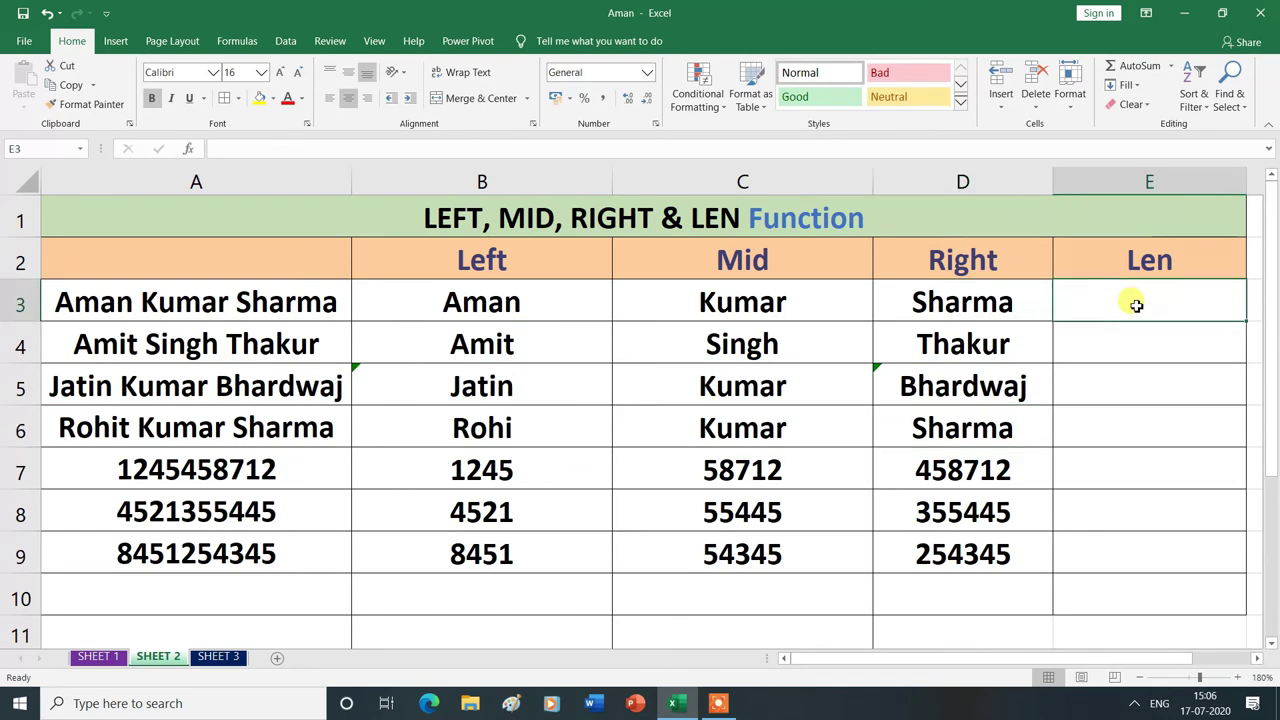
# Enter =LEN(A3) in E3 so it returns a character count of 17
pyautogui.write('=')
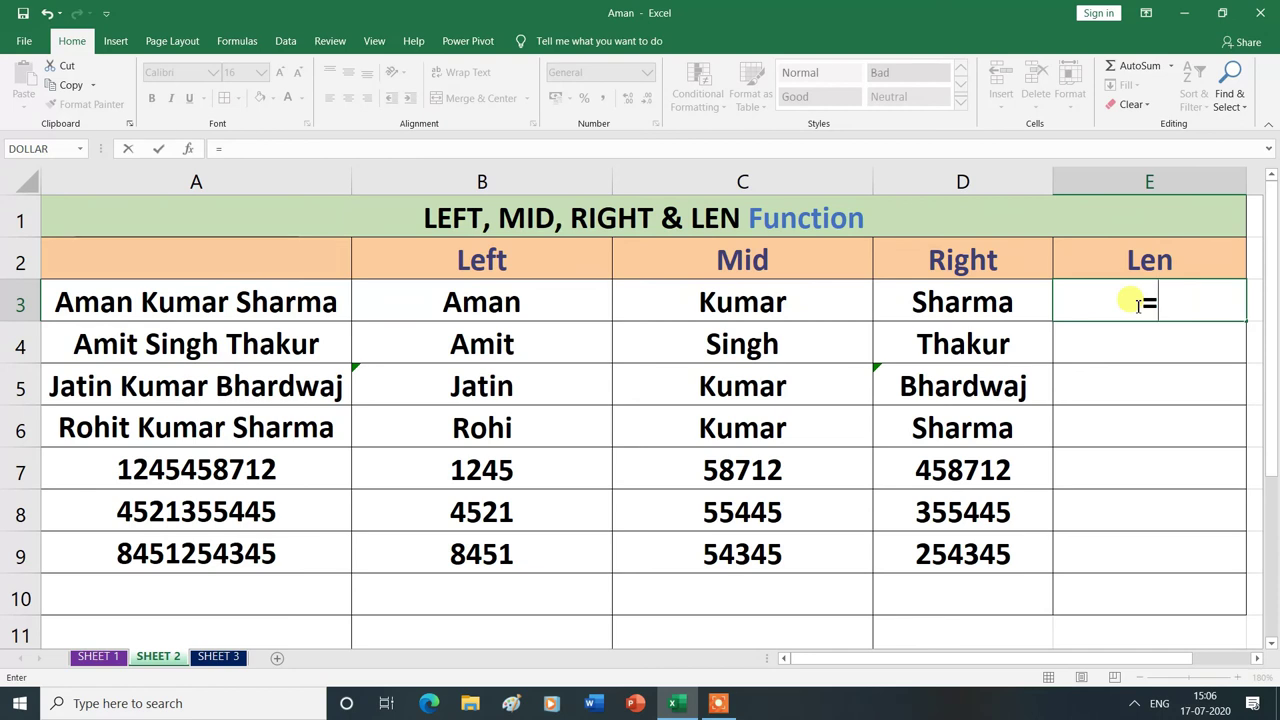
pyautogui.write('len')
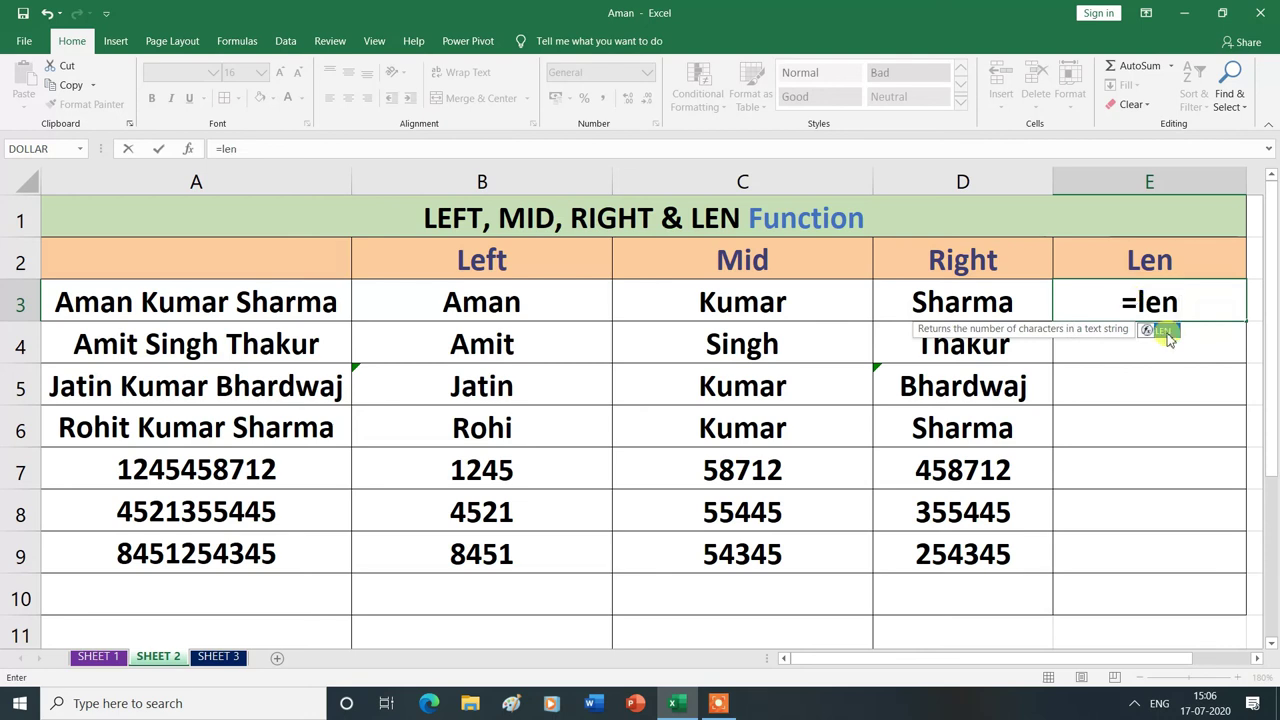
pyautogui.doubleClick(1164, 331)
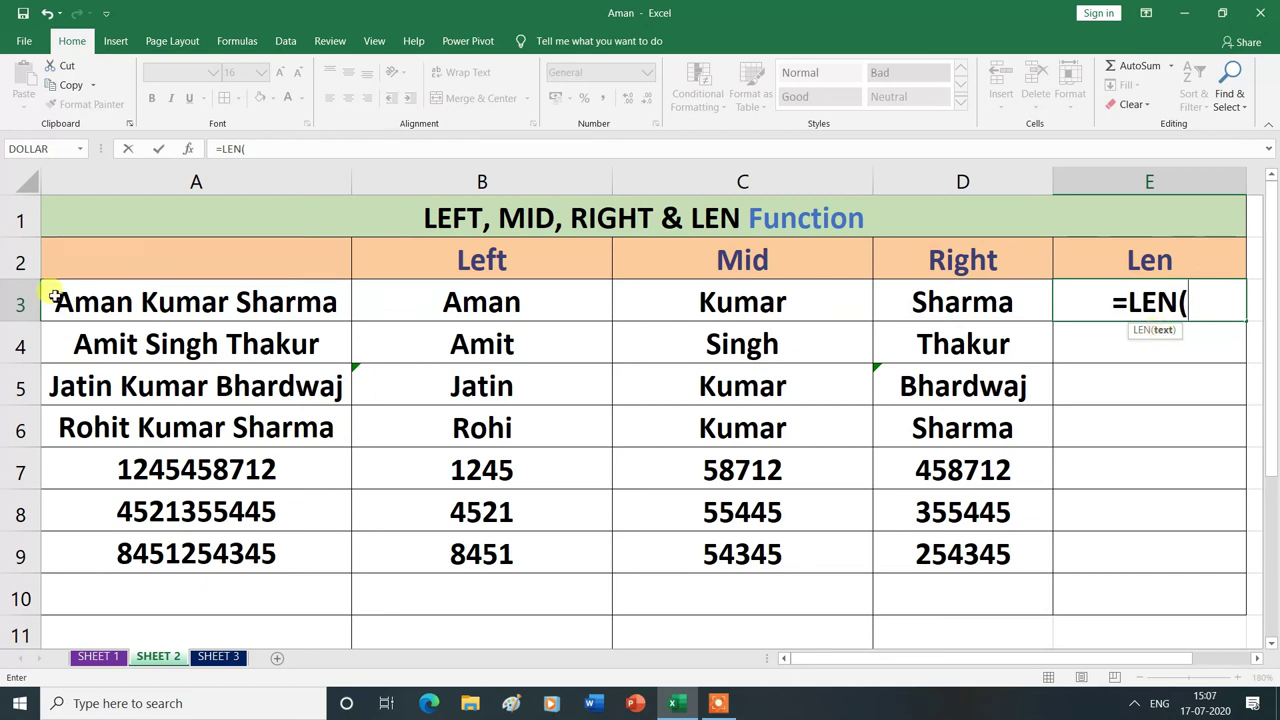
pyautogui.click(132, 301)
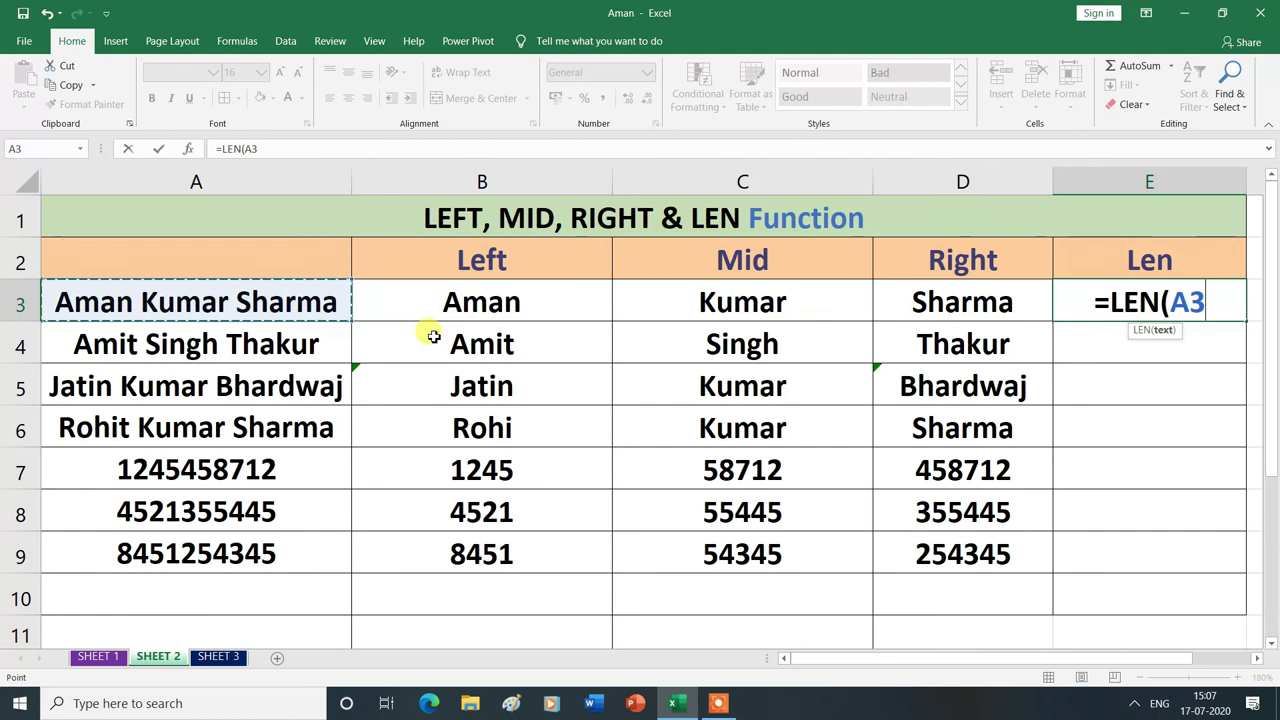
pyautogui.write(')')
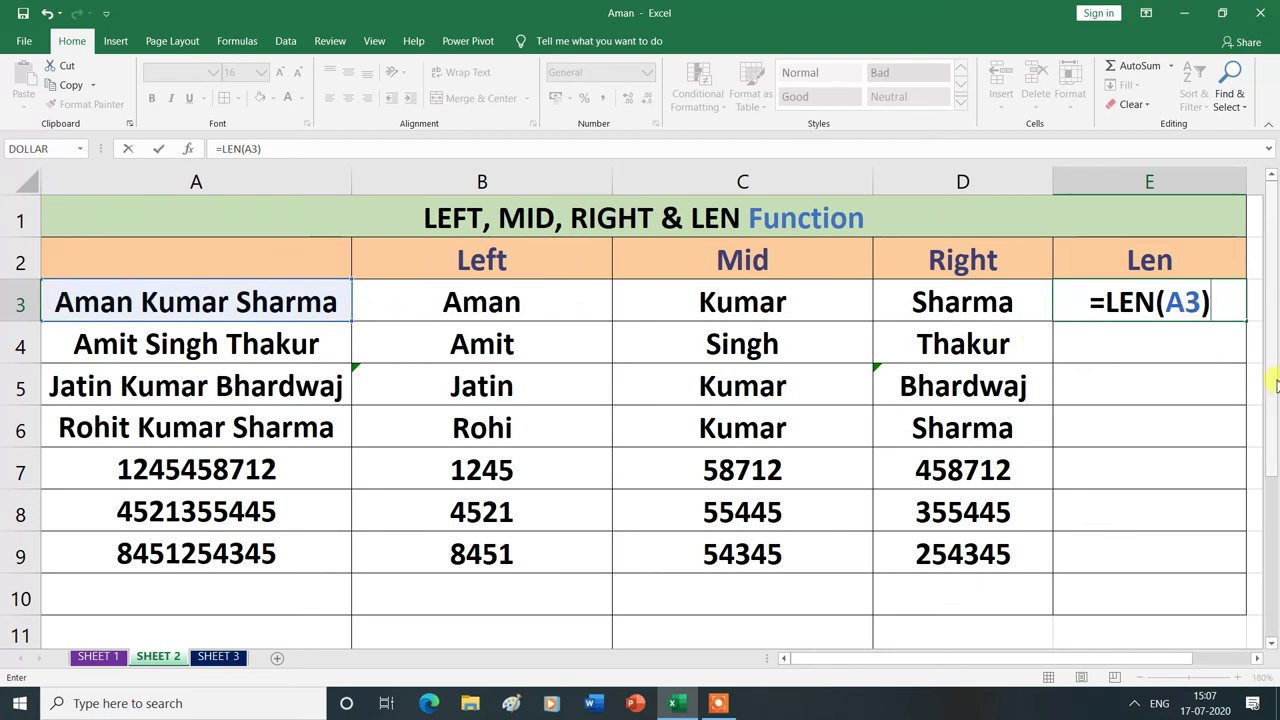
pyautogui.press('Return')
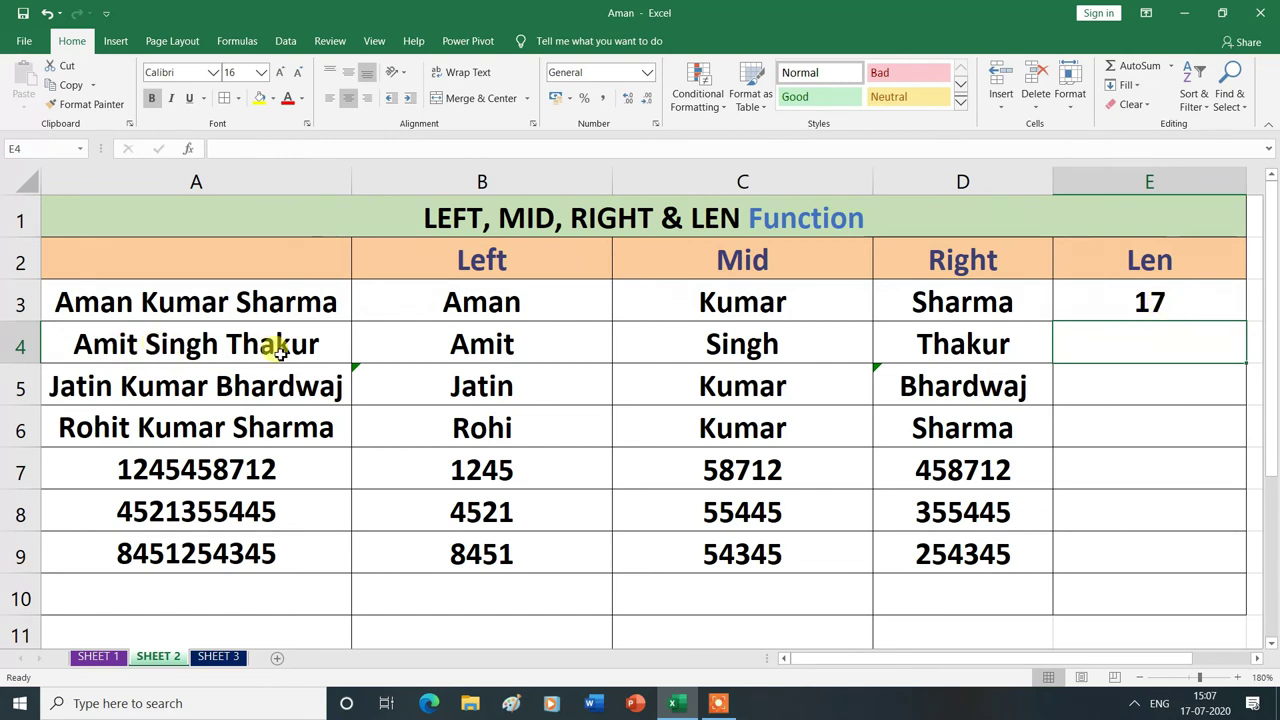
# Fill E3's LEN formula down to E9, giving 17, 20, 18, 10, 10 and 10
pyautogui.click(1212, 300)
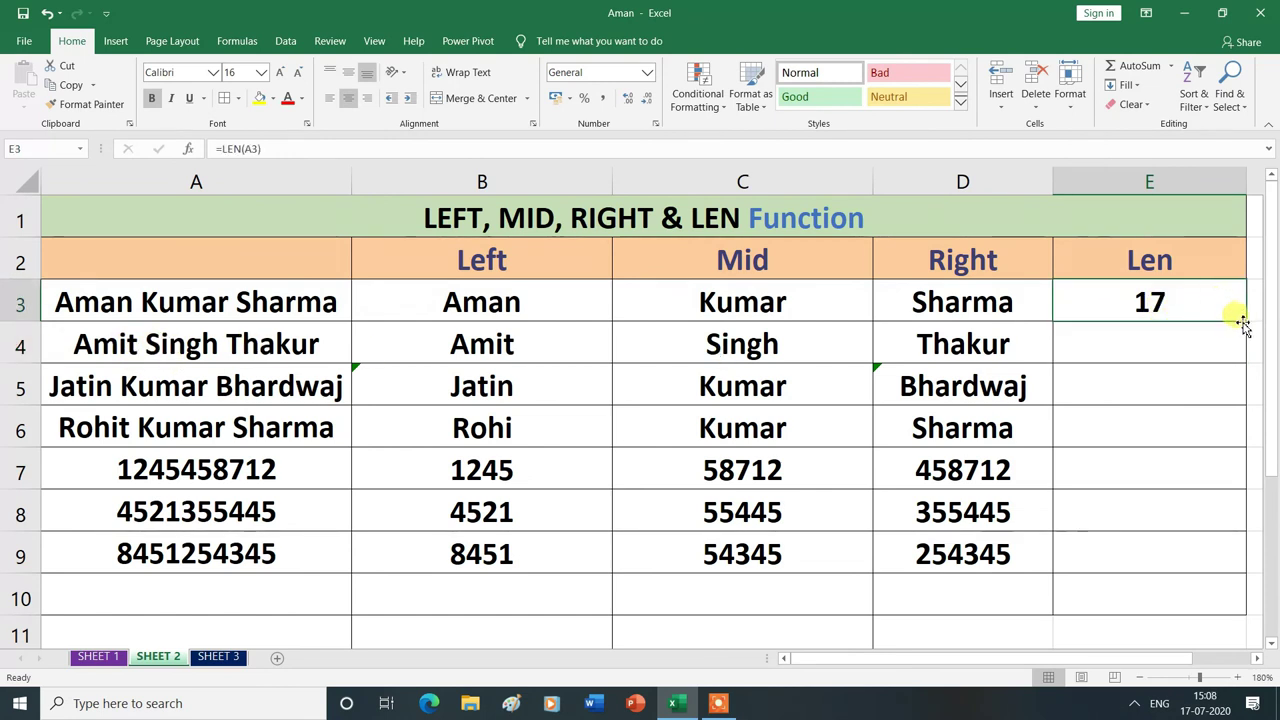
pyautogui.doubleClick(1245, 320)
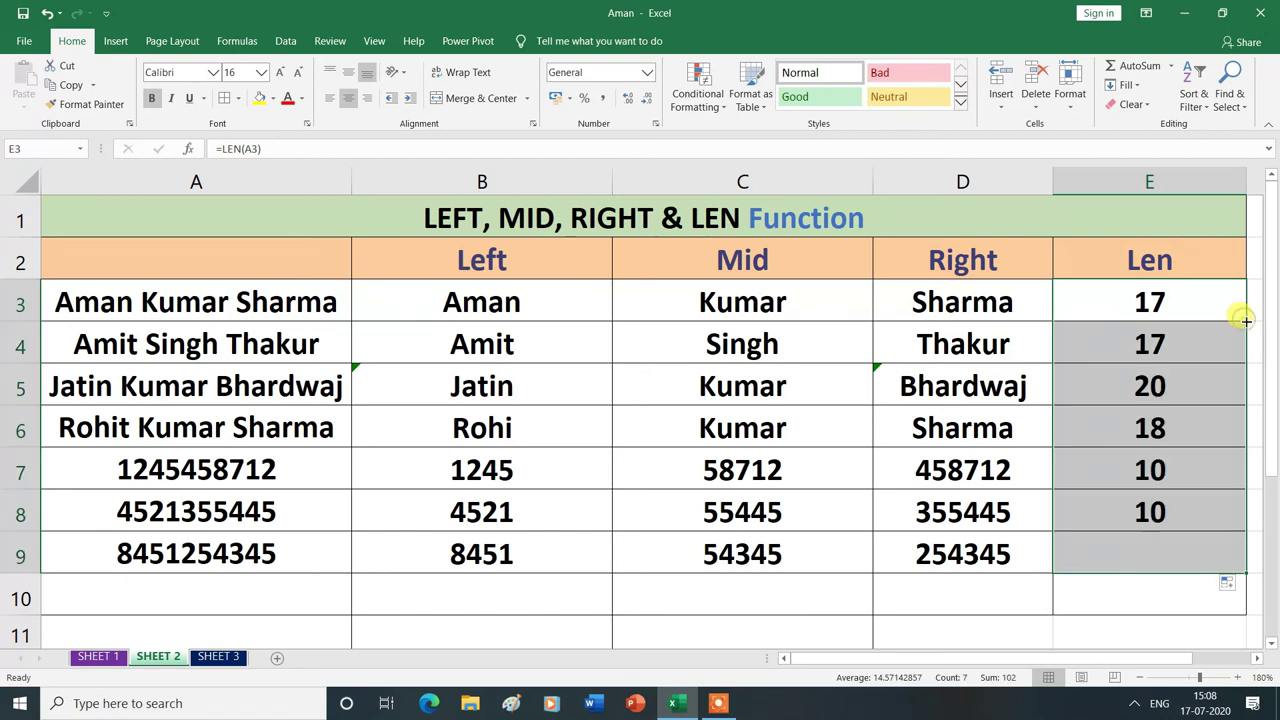
pyautogui.click(1128, 623)
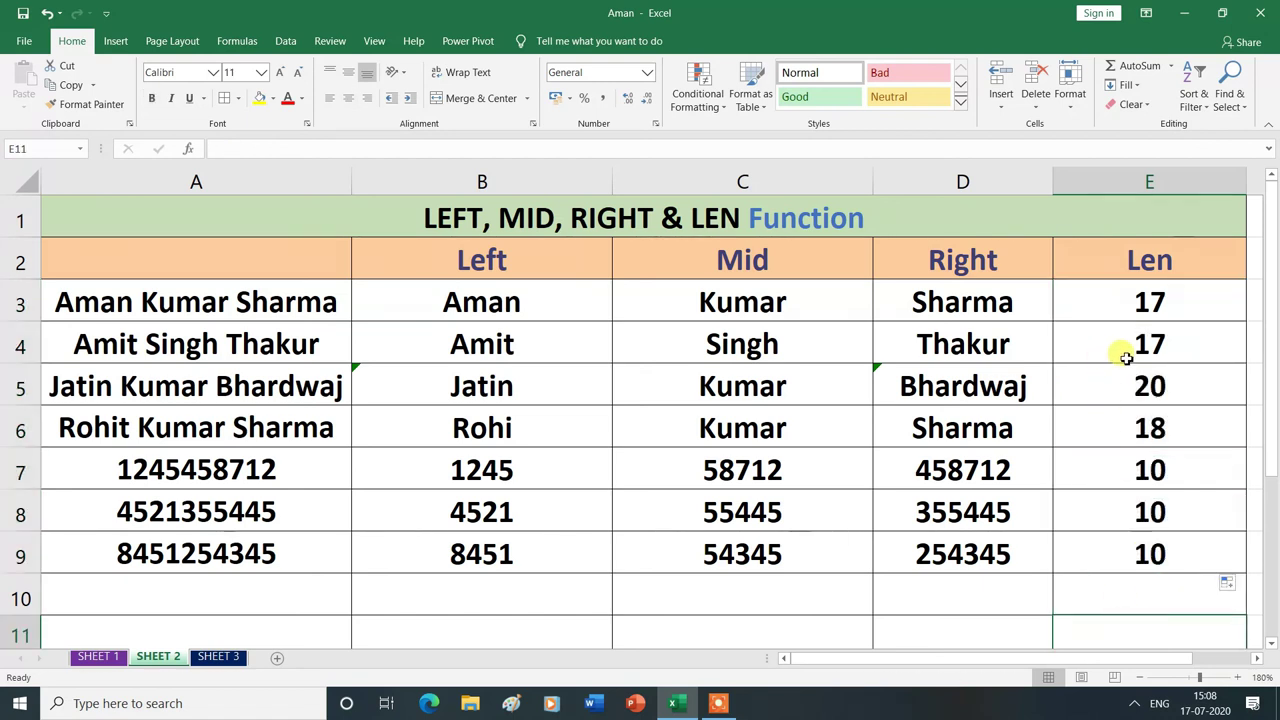